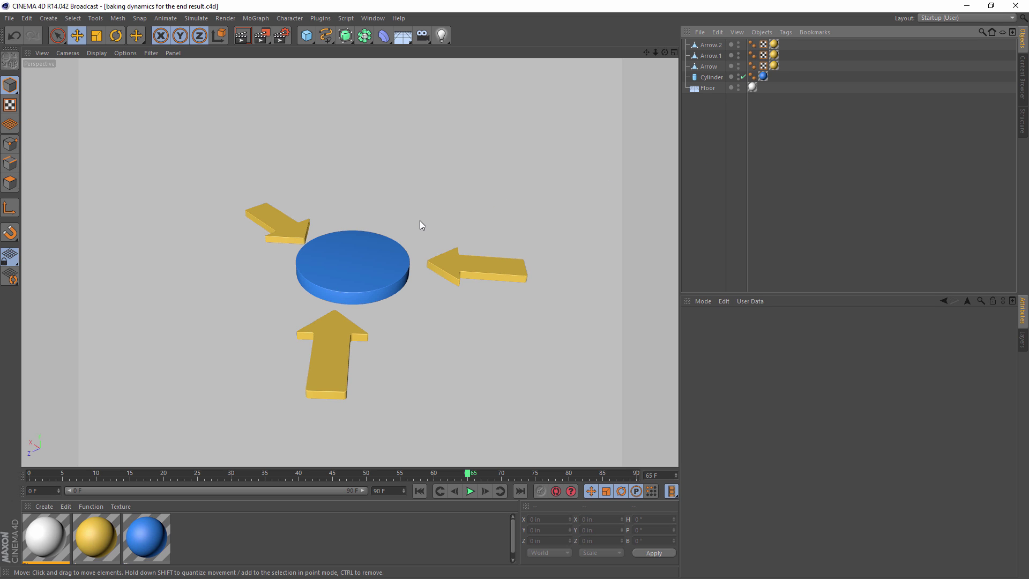
Step: Rotate the Arrow object at the far side of the blue disc slightly and shift it so it keeps pointing at the disc
alt+drag(347, 258, 464, 297)
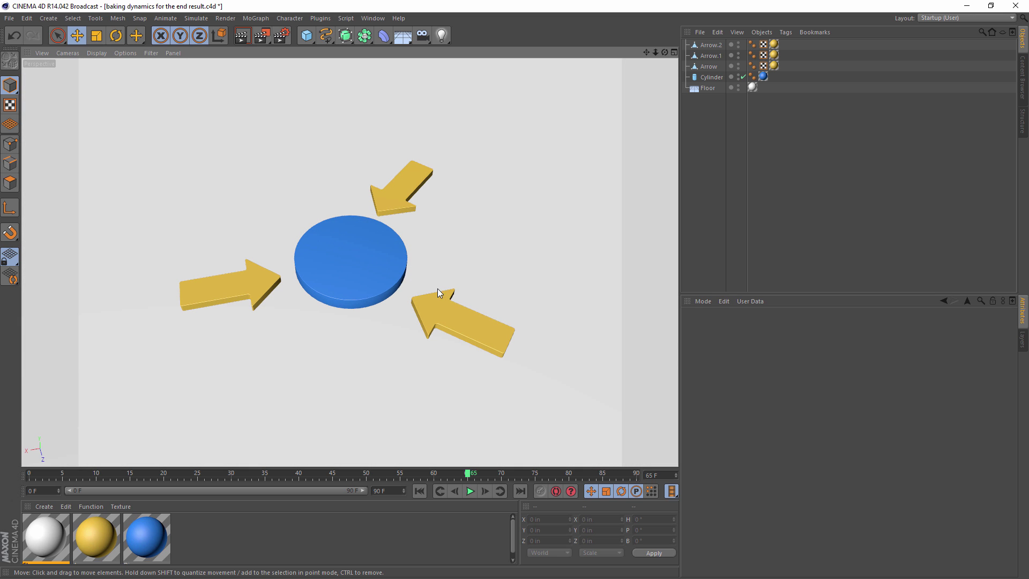
alt+right_drag(366, 272, 362, 247)
alt+middle_drag(362, 246, 359, 220)
alt+drag(361, 211, 384, 202)
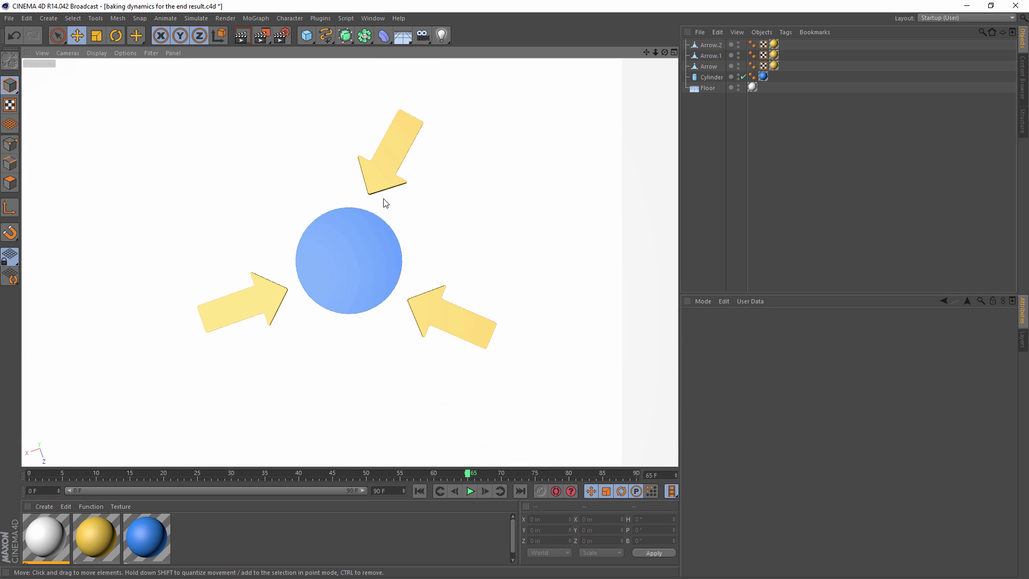
click(385, 191)
key(r)
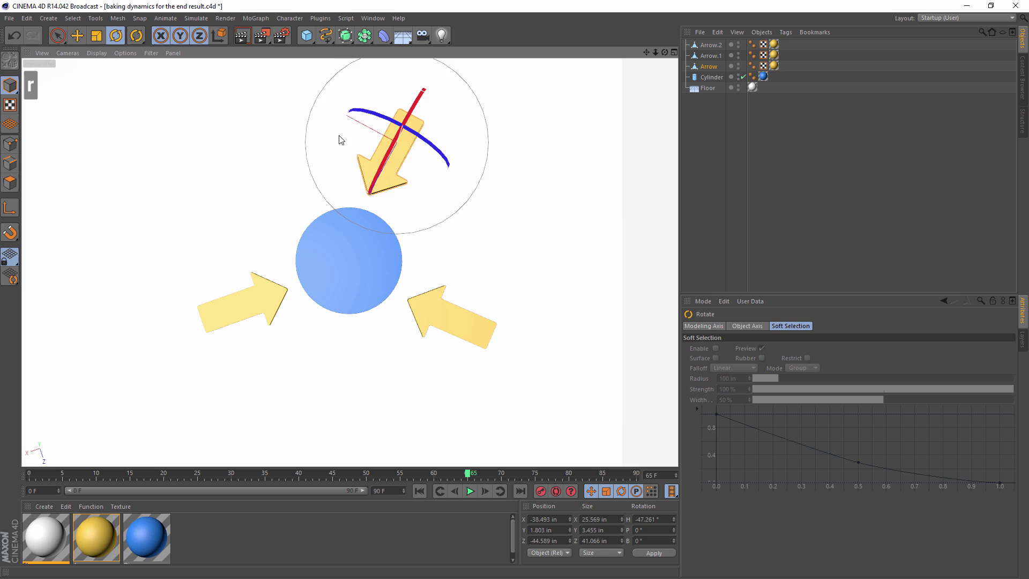
drag(340, 140, 310, 120)
key(e)
Step: Rotate Arrow.1 to a heading of about -143.3° and shift it about 7.2 in sideways beside the disc
click(423, 324)
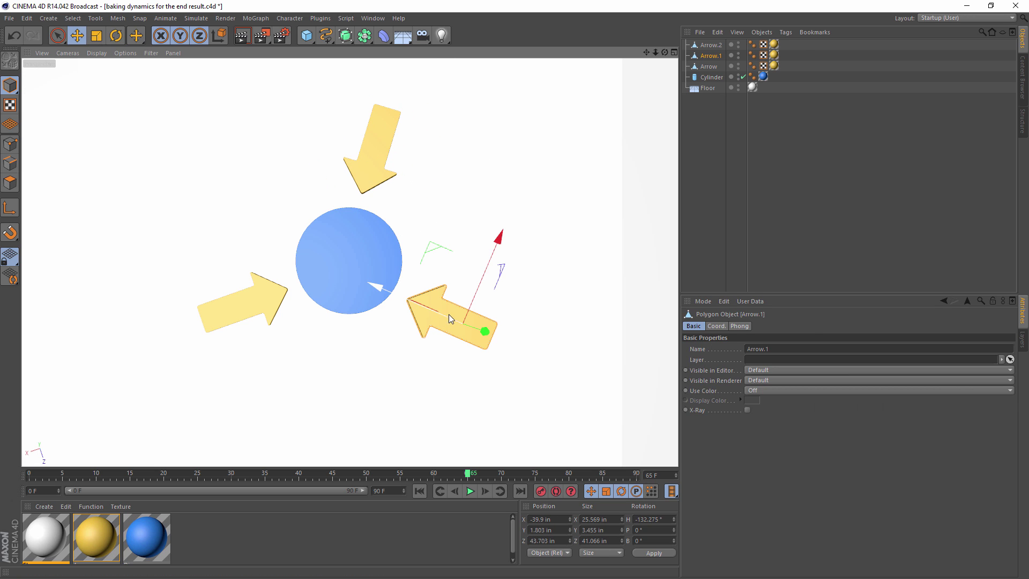
key(r)
drag(437, 218, 494, 293)
key(e)
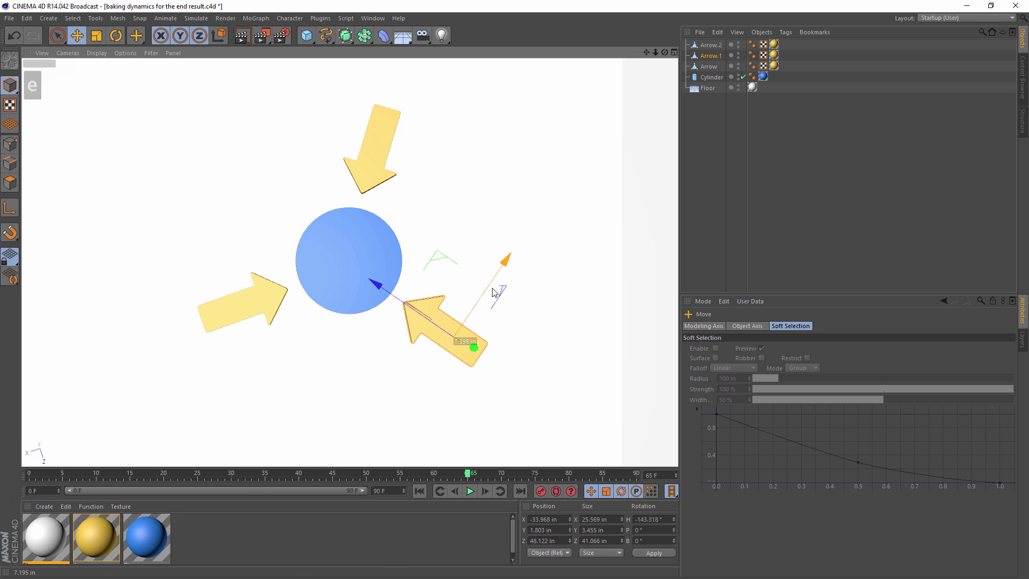
Step: Rotate Arrow.2 to a heading of about -257.7° and shift it to about X 58.5 in, Z 9.3 in
click(204, 311)
key(r)
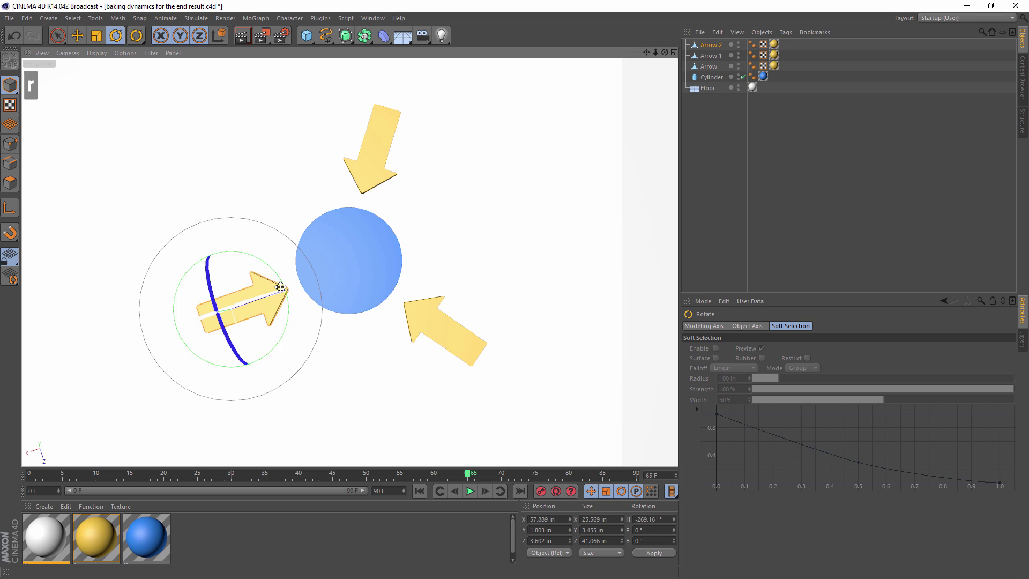
drag(281, 287, 250, 350)
key(e)
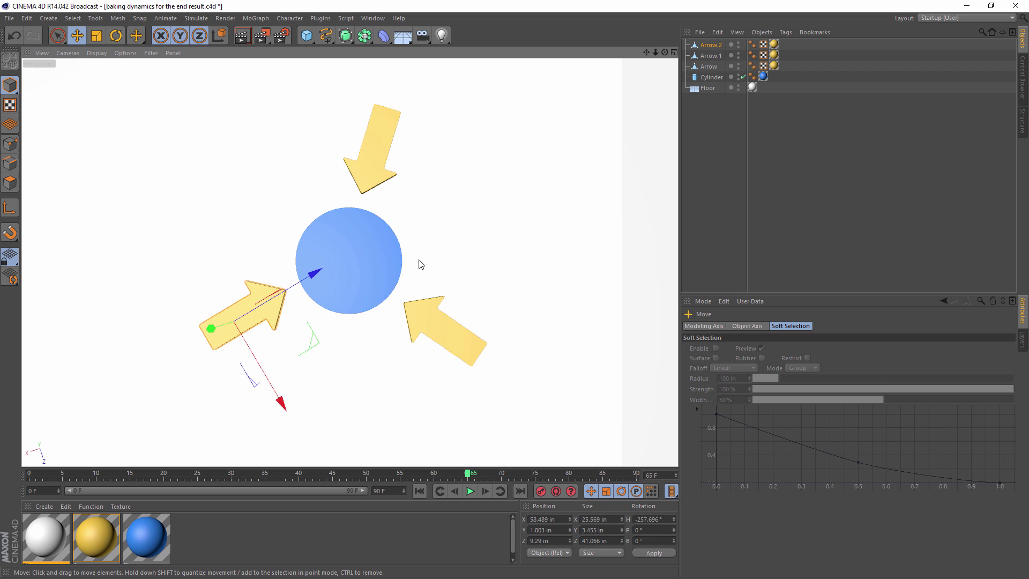
click(417, 260)
Step: Create a MoGraph Fracture object and make Arrow, Arrow.1 and Arrow.2 its children
alt+drag(338, 275, 317, 172)
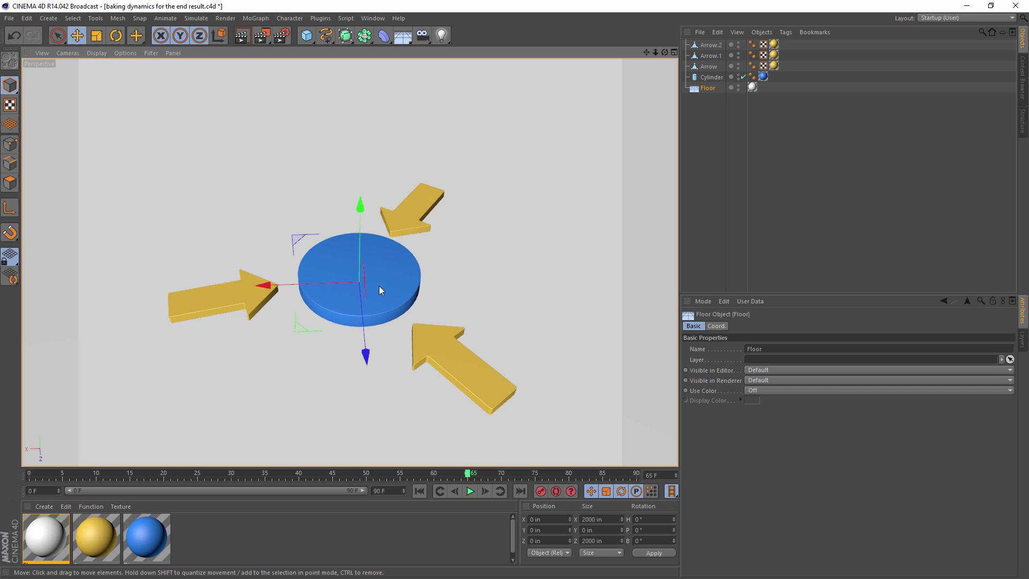
alt+drag(378, 285, 388, 266)
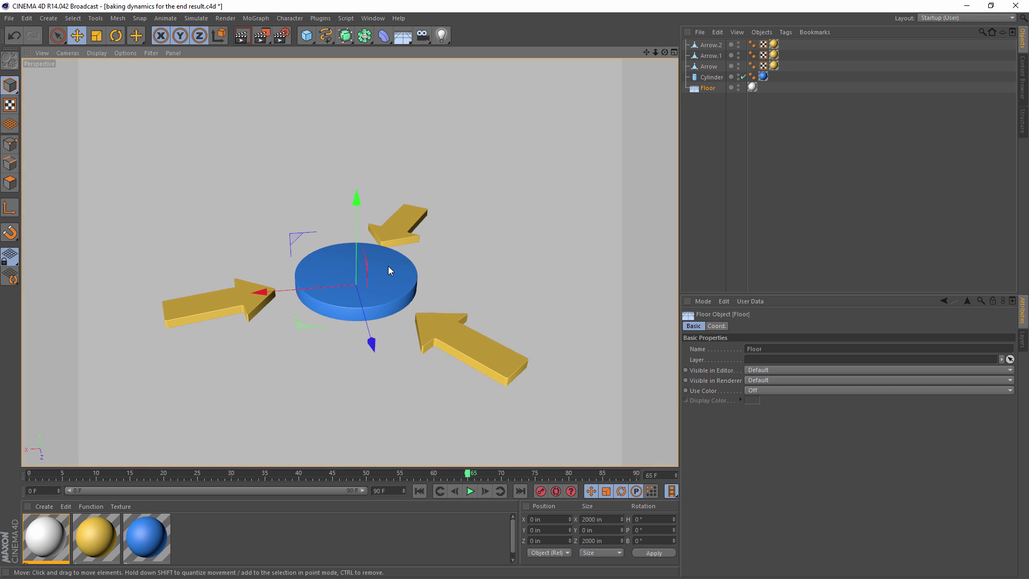
alt+middle_drag(388, 266, 389, 301)
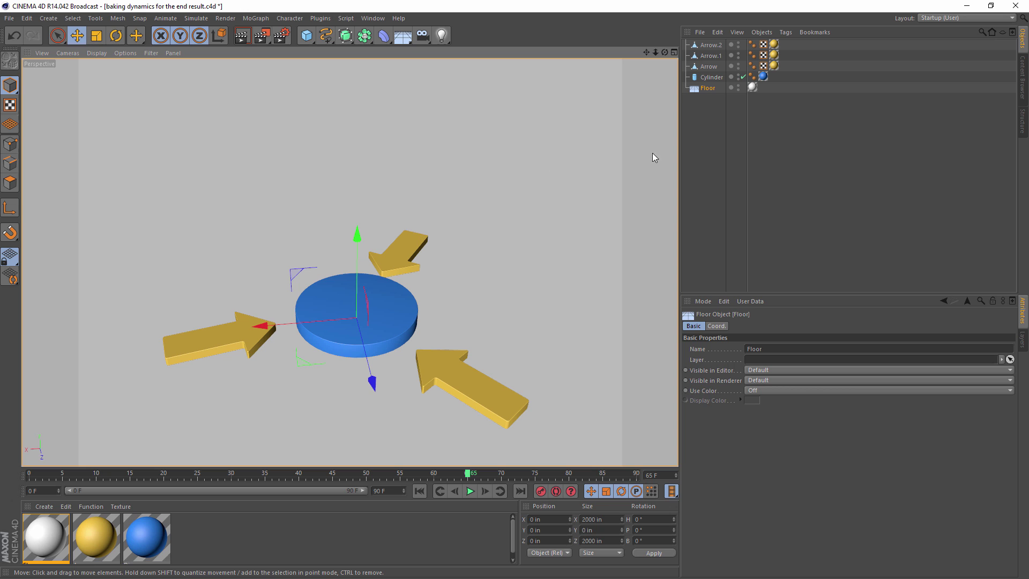
click(736, 130)
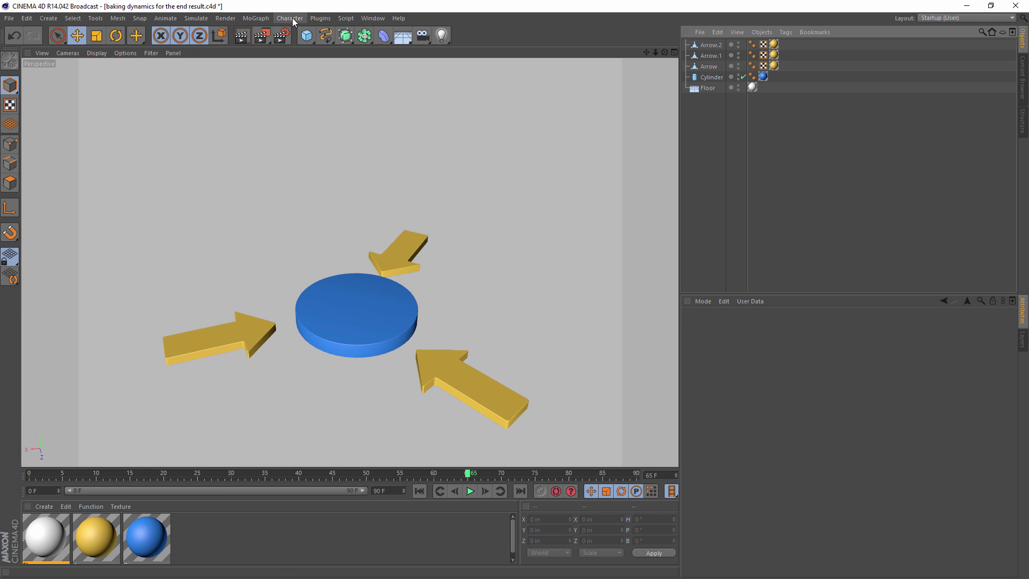
click(266, 20)
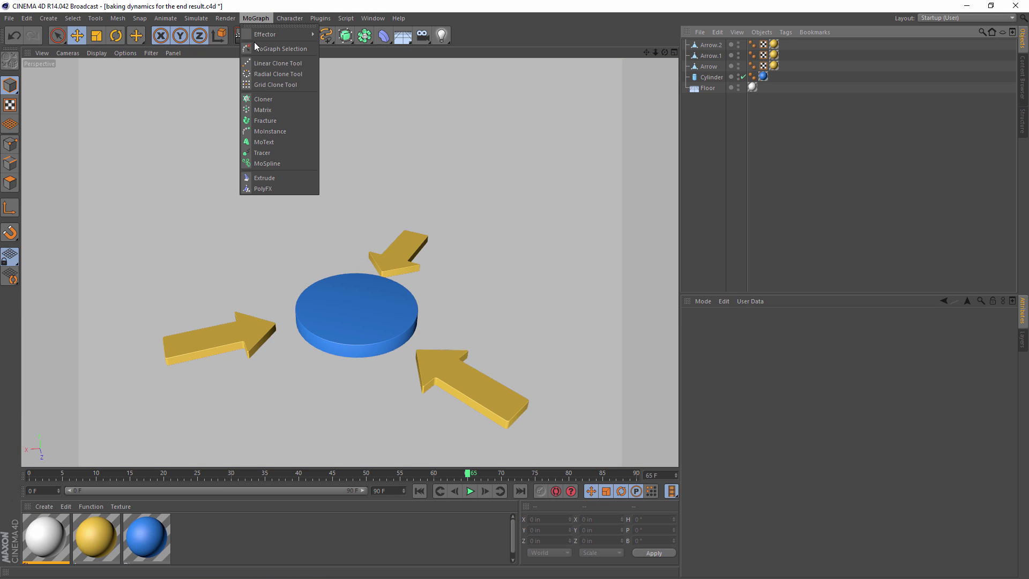
click(274, 122)
click(708, 77)
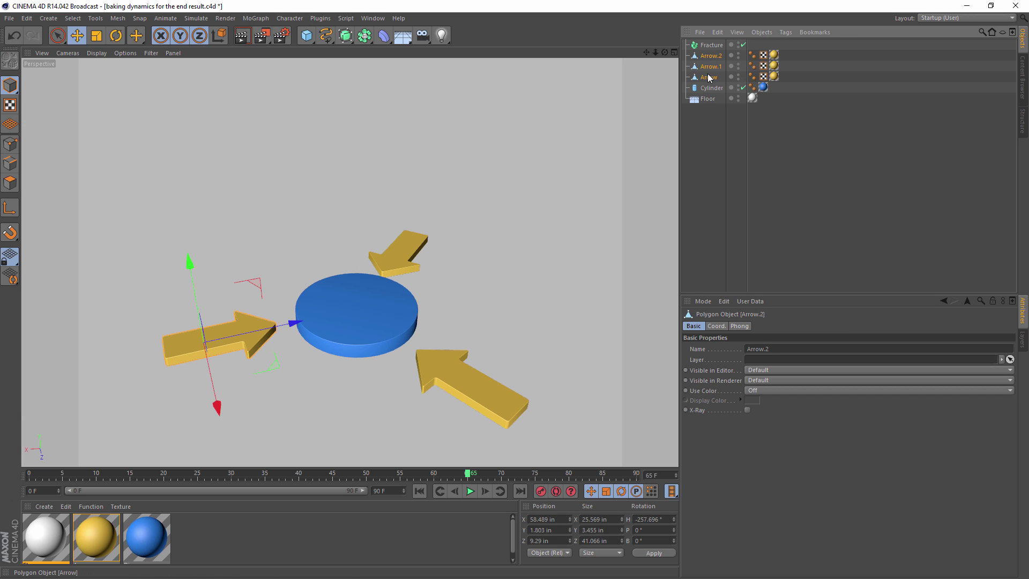
shift+click(711, 59)
drag(710, 60, 712, 47)
click(706, 107)
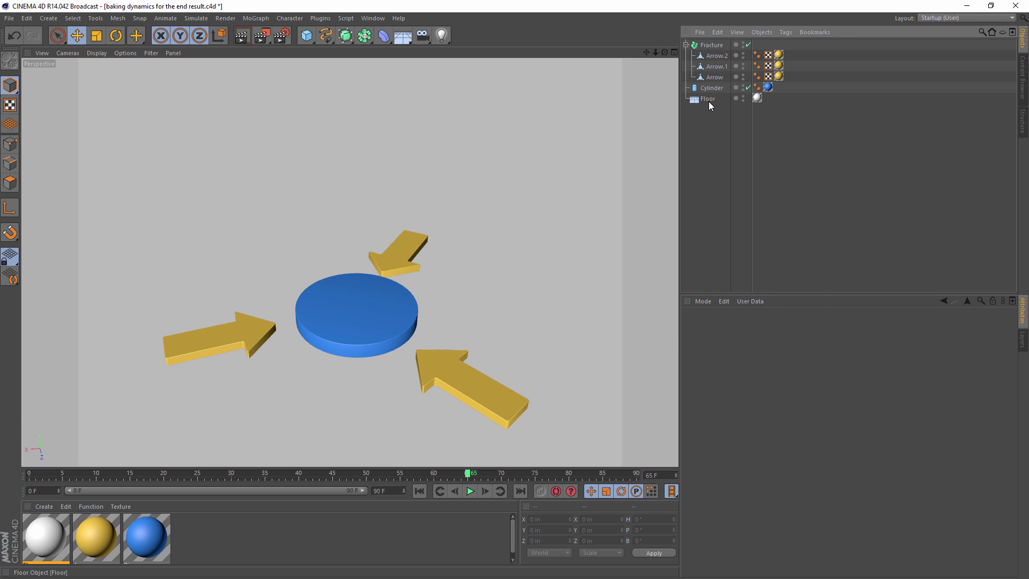
Step: Add a Collider Body simulation tag to the Floor object
right_click(708, 102)
mouse_move(759, 162)
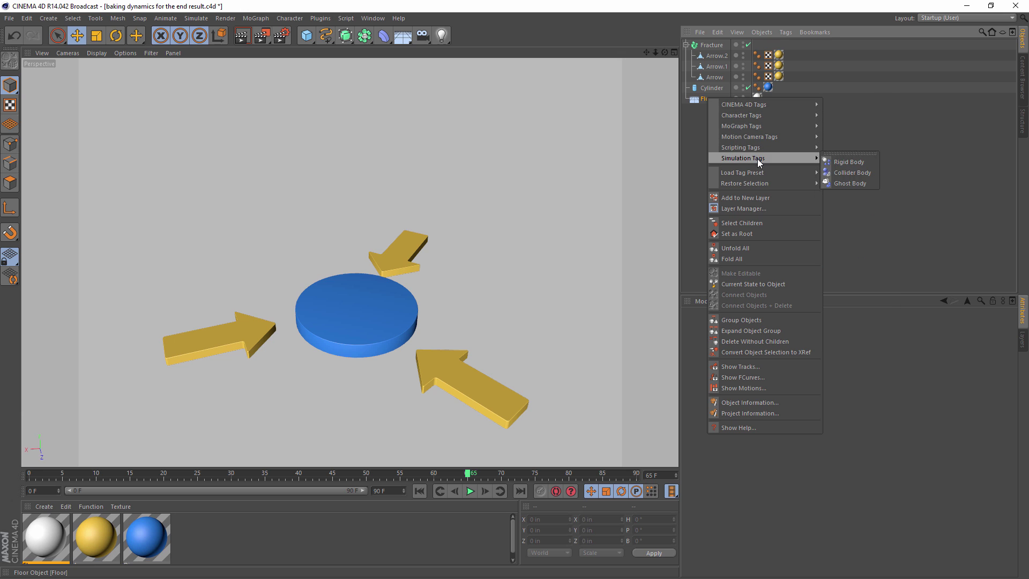
click(863, 176)
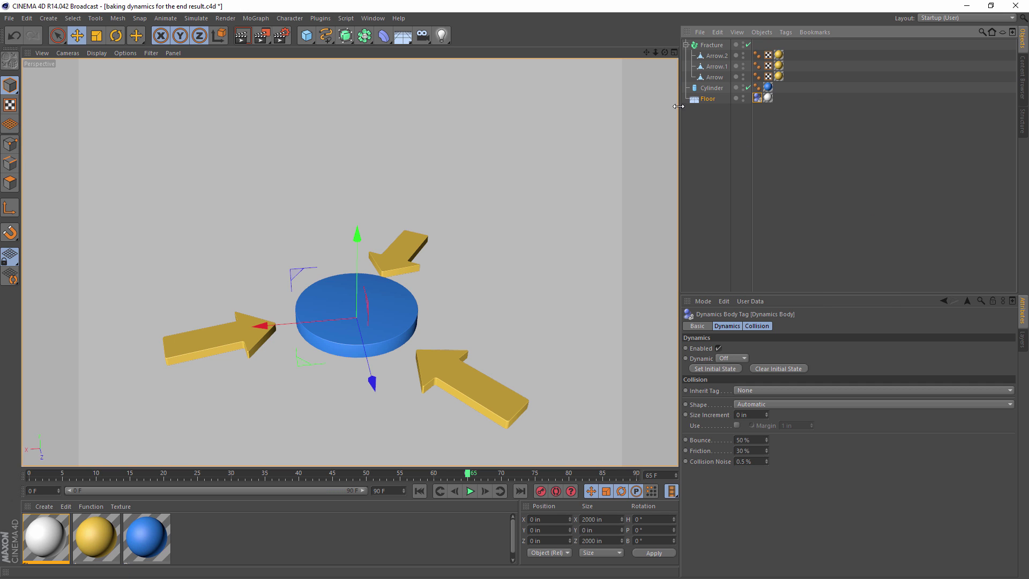
click(814, 109)
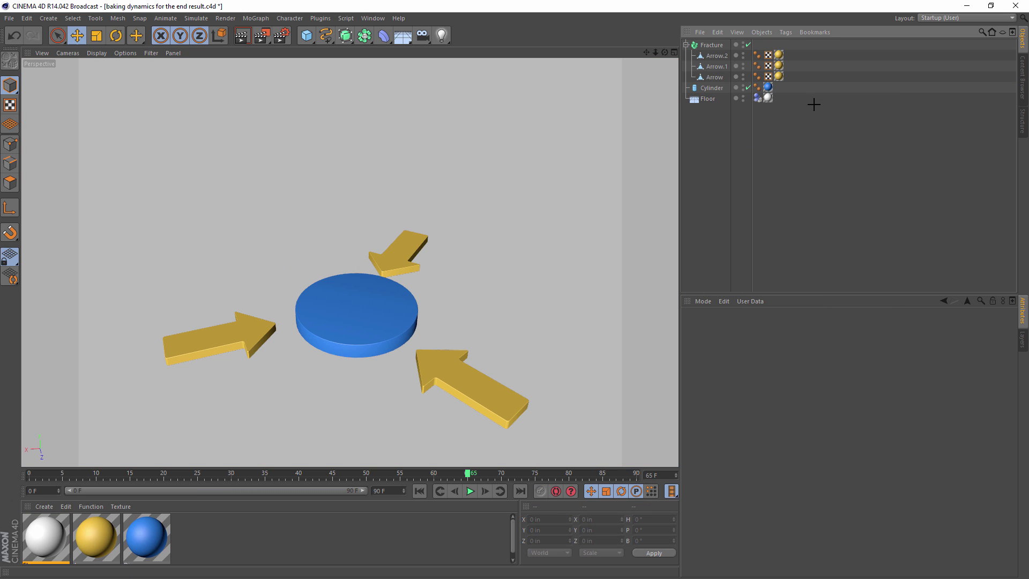
Step: Add a Rigid Body simulation tag to the Fracture object
right_click(703, 45)
mouse_move(751, 102)
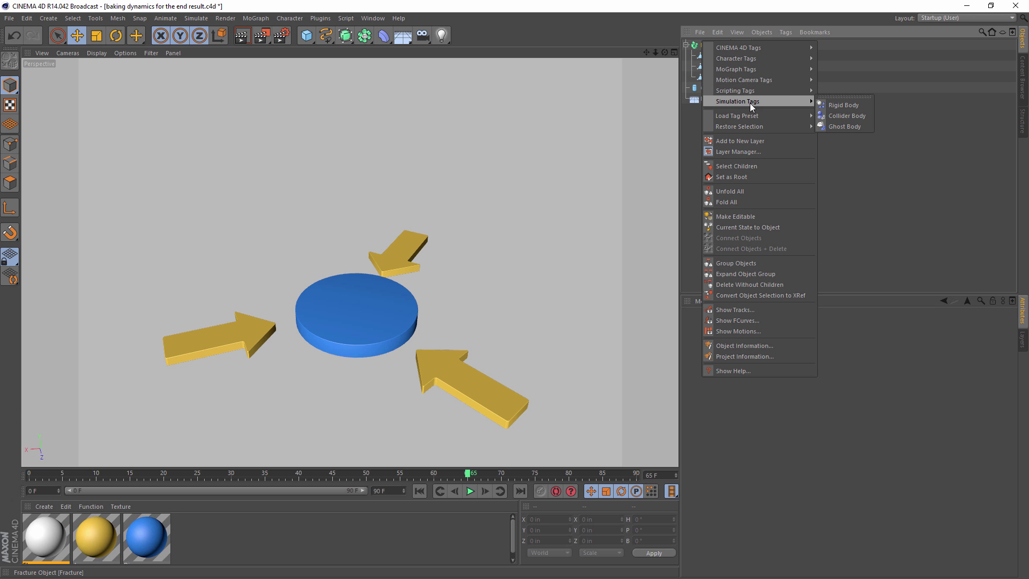
click(838, 106)
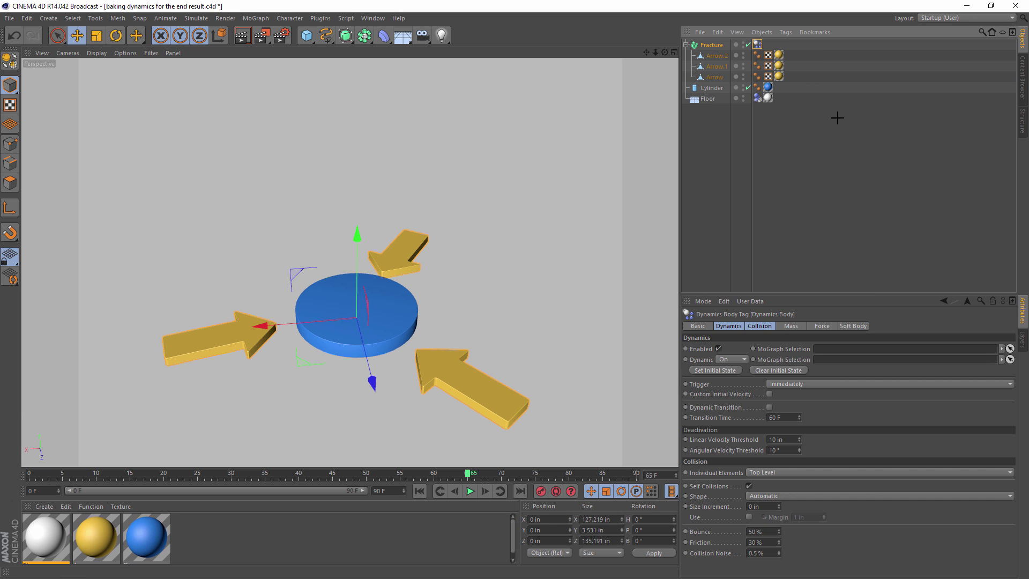
click(836, 117)
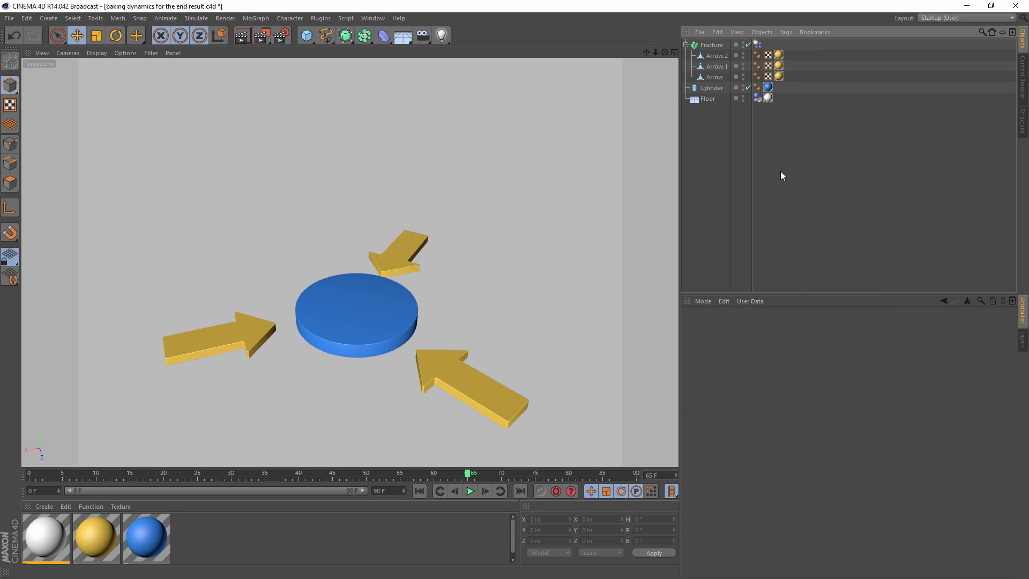
Step: Raise the three arrows about 113.5 in along Y at frame 0 and play the dynamics simulation
click(470, 491)
click(420, 491)
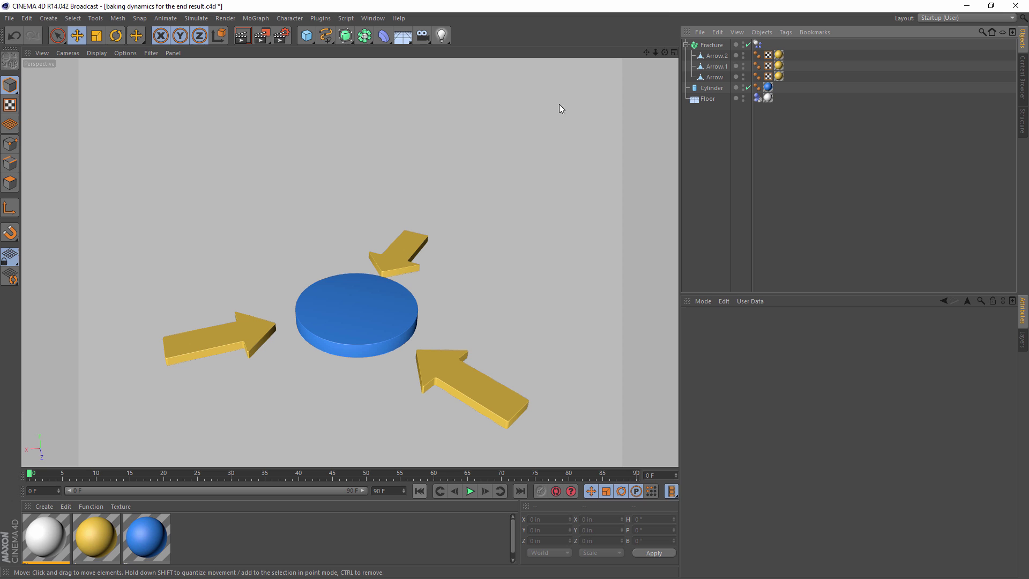
shift+click(714, 78)
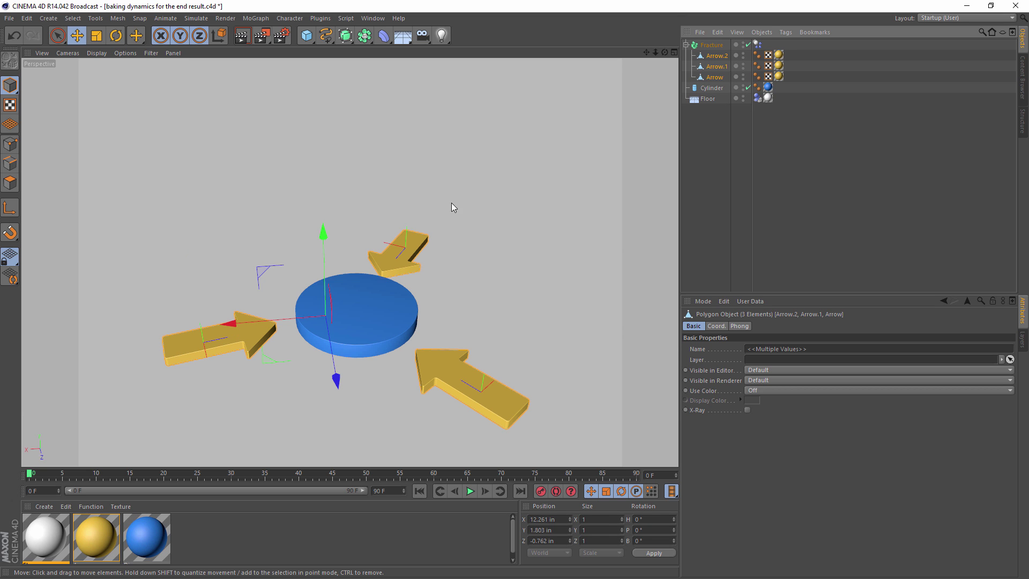
key(e)
drag(325, 237, 325, 54)
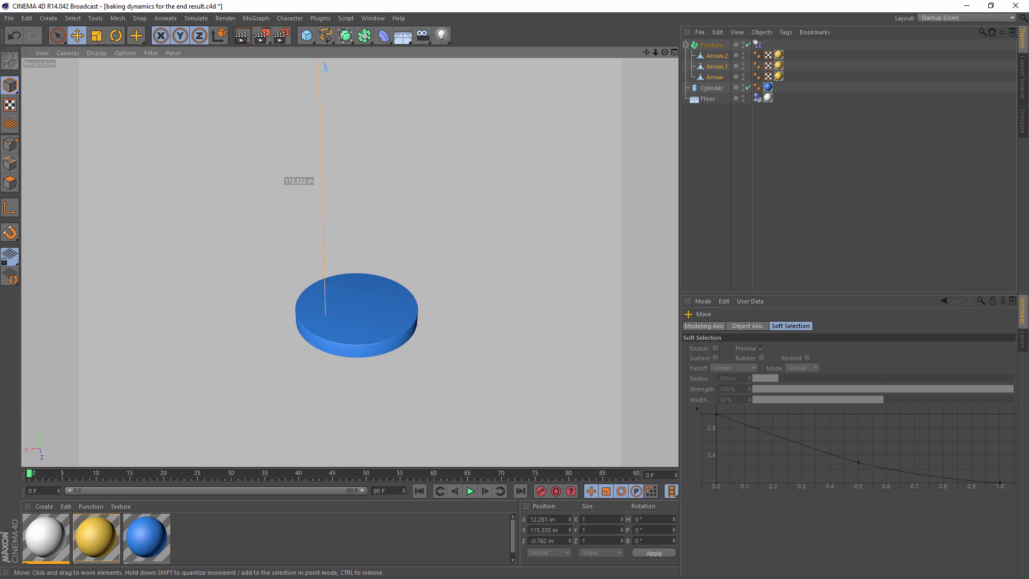
click(469, 491)
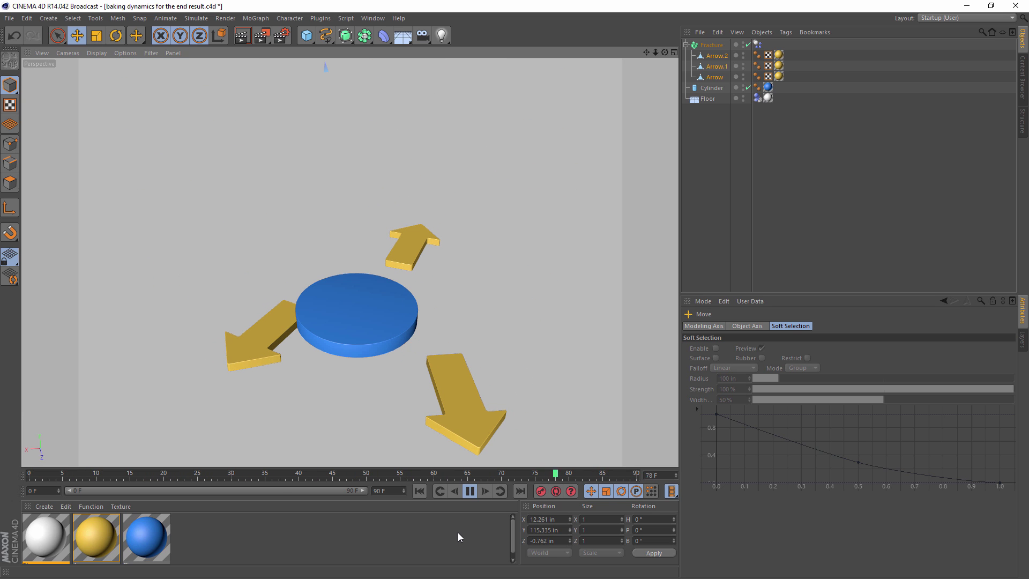
click(469, 492)
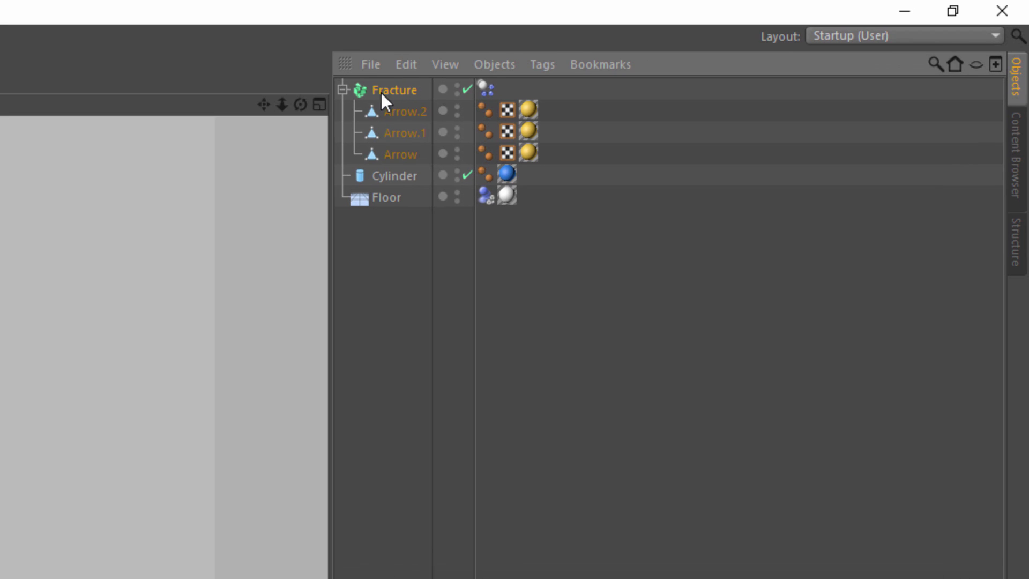
Step: Add a MoGraph Cache tag to the Fracture object and bake the dynamics simulation into it
right_click(397, 89)
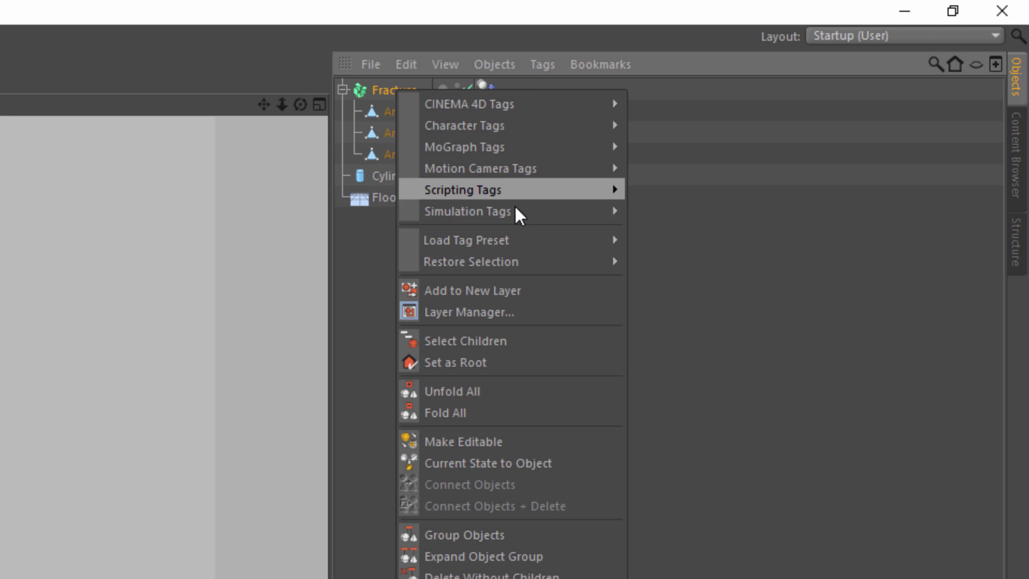
mouse_move(526, 204)
mouse_move(517, 148)
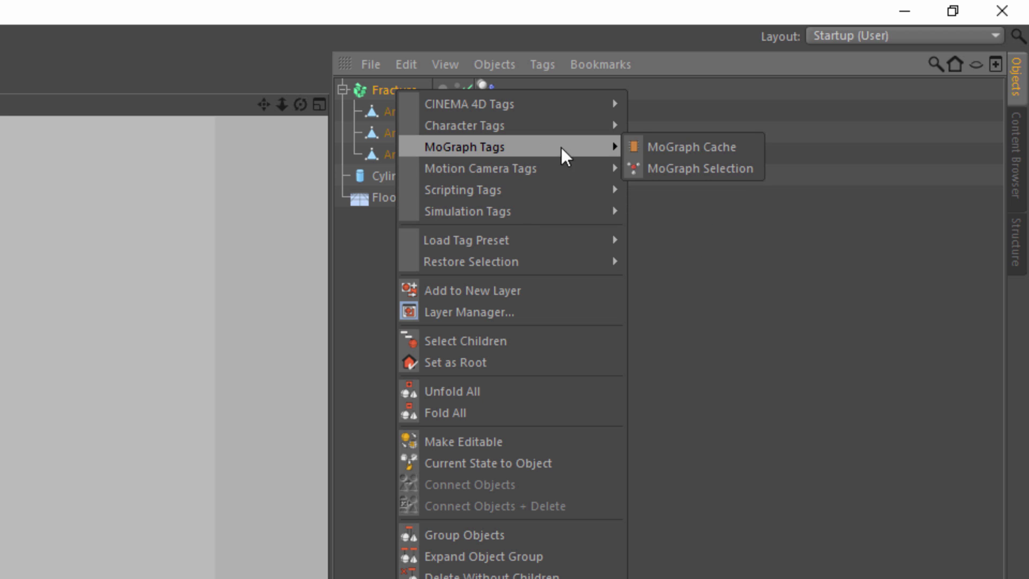
click(712, 143)
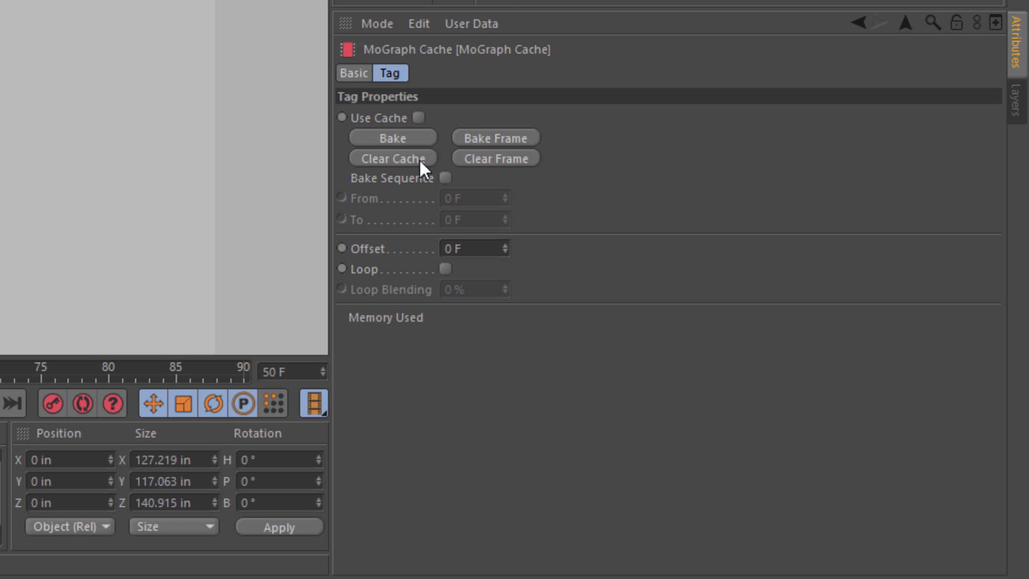
click(416, 138)
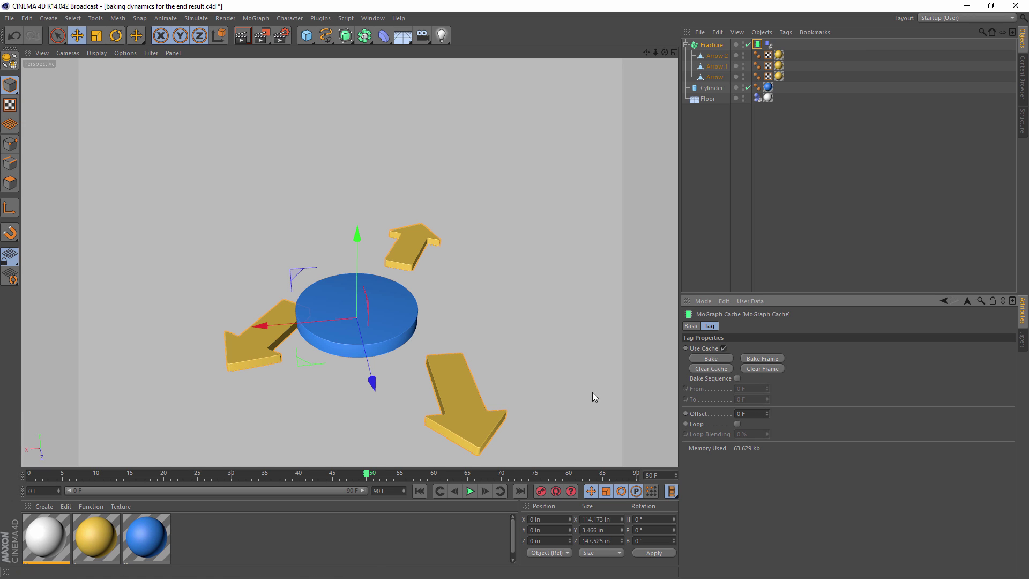
Step: Scrub the timeline with Use Cache disabled and again with it re-enabled to compare the arrows' playback
drag(368, 474, 339, 472)
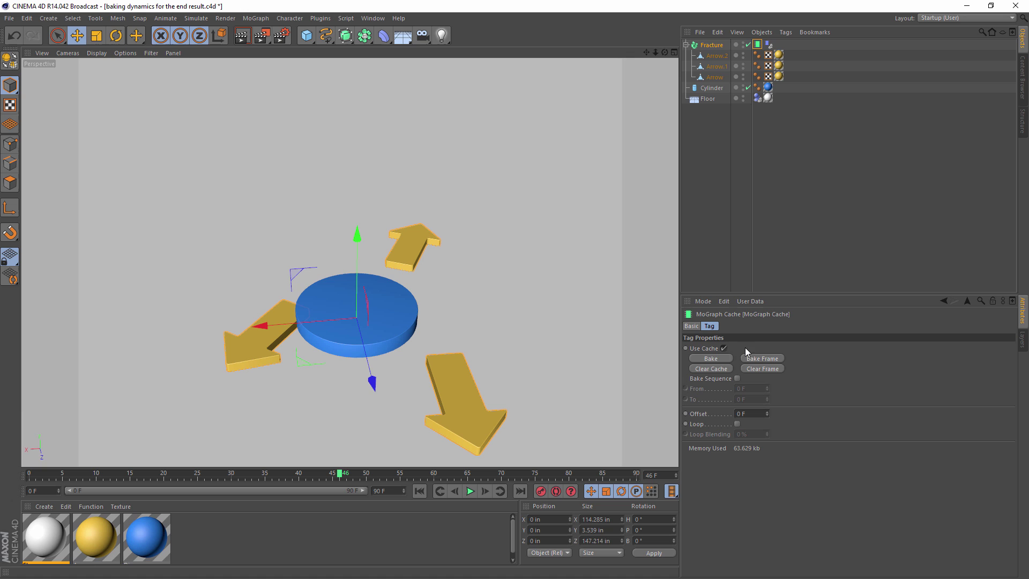
click(723, 349)
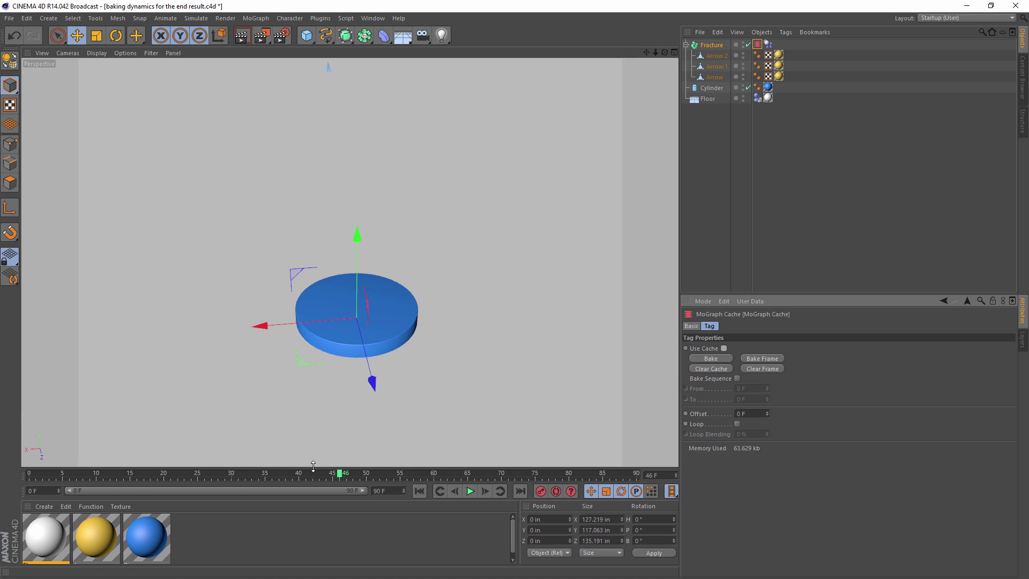
drag(315, 475, 240, 486)
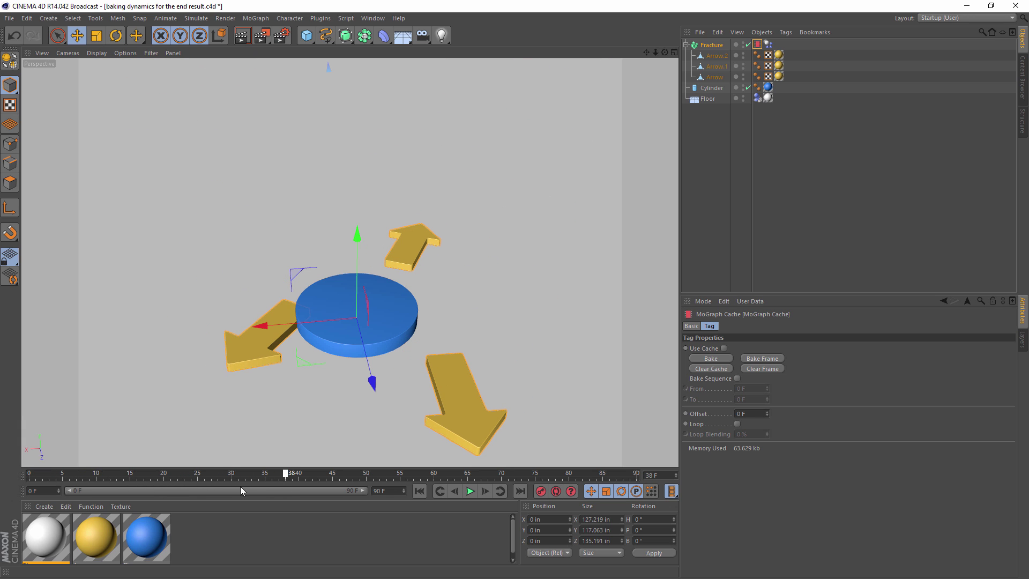
click(724, 349)
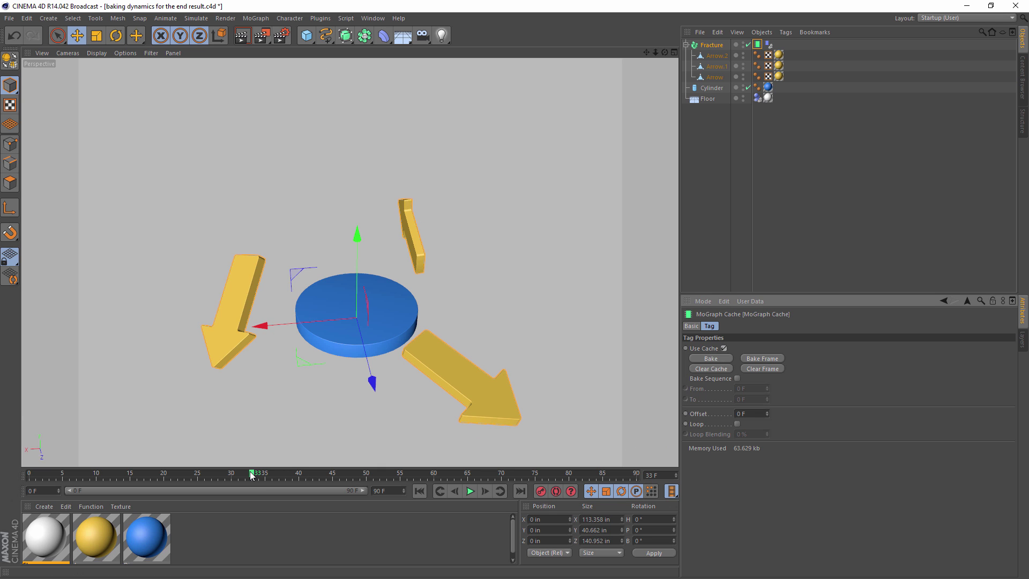
drag(252, 475, 374, 477)
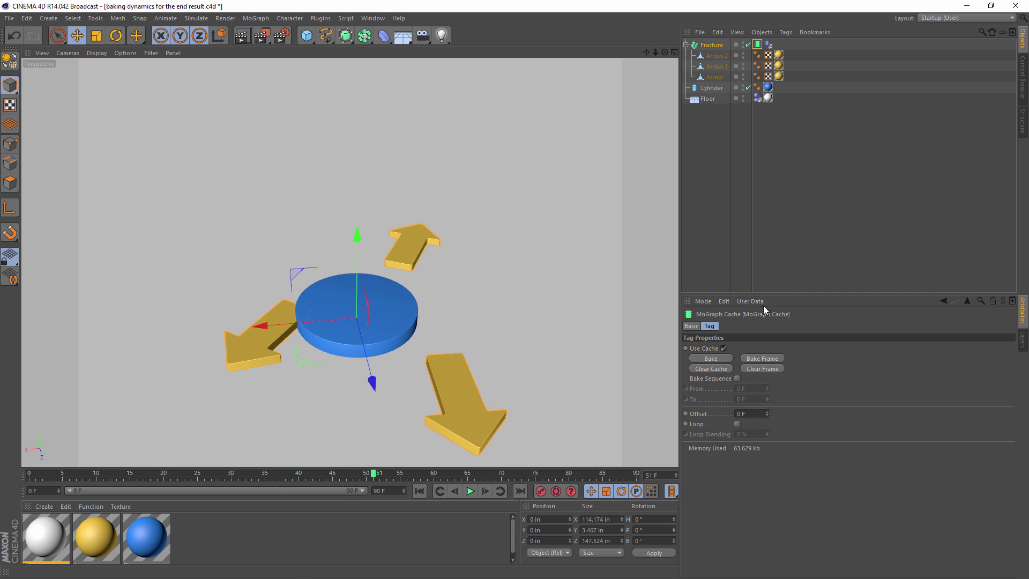
Step: Try rotating the whole Fracture to a heading of about 75.1° and moving it to about X 44.1, Z -11.7 in, and scrub the timeline
click(712, 45)
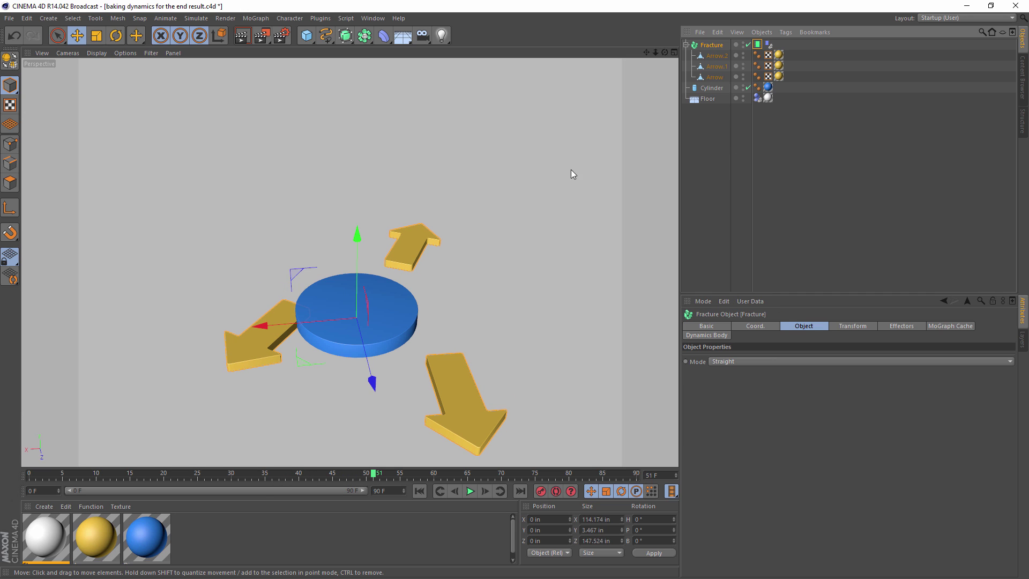
key(r)
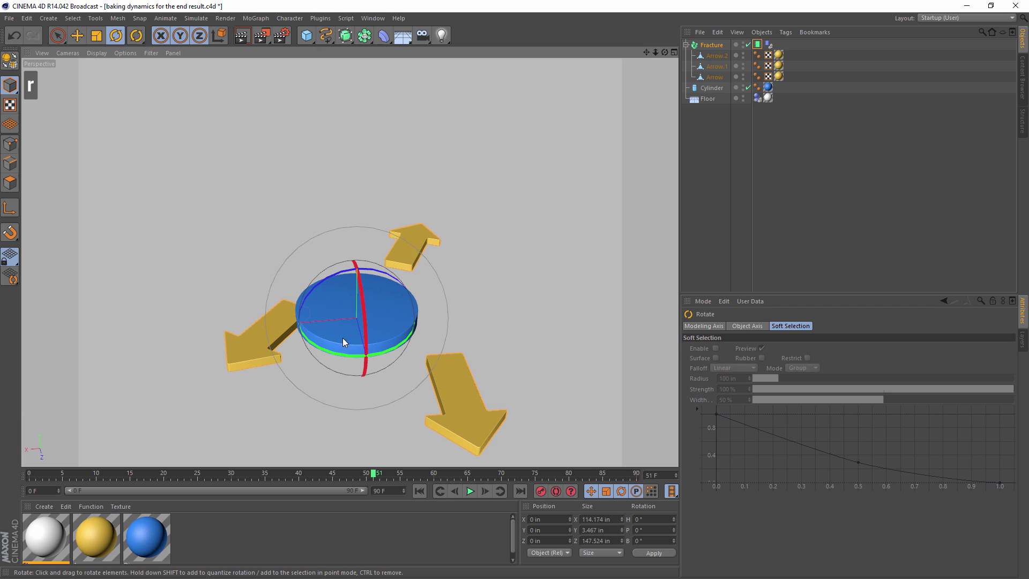
drag(344, 342, 308, 342)
key(e)
click(332, 475)
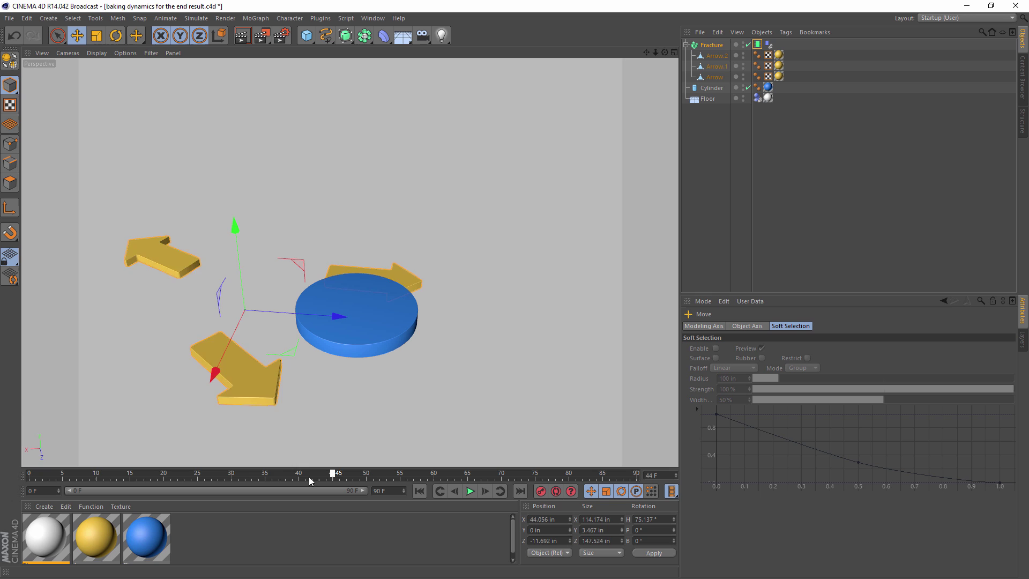
mouse_move(308, 477)
mouse_down()
mouse_move(99, 480)
mouse_move(298, 476)
mouse_up()
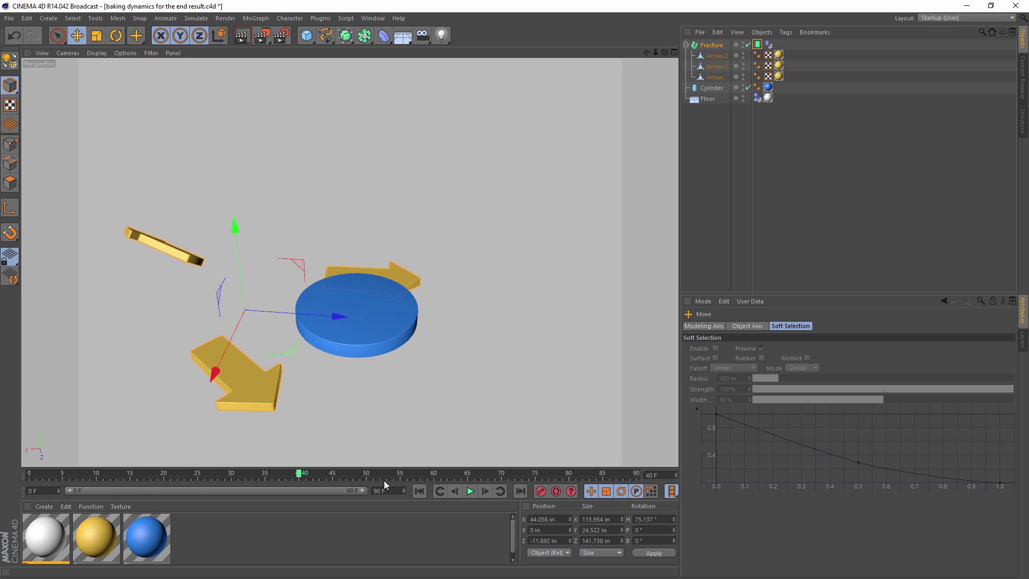
Step: Undo the Fracture's move and rotation and scrub the timeline back to frame 0
key(ctrl+z)
key(ctrl+z)
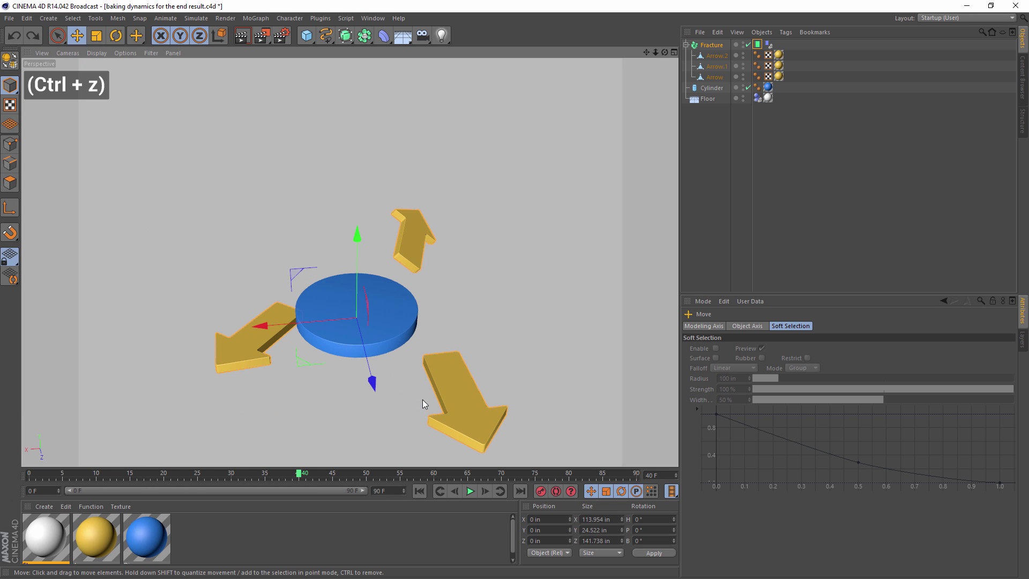
click(211, 476)
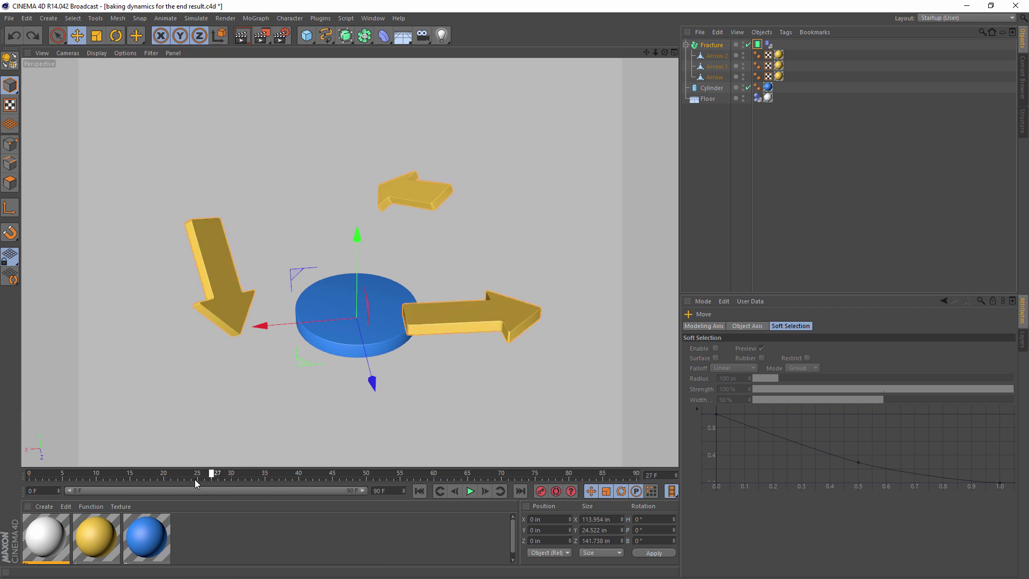
drag(195, 484, 31, 477)
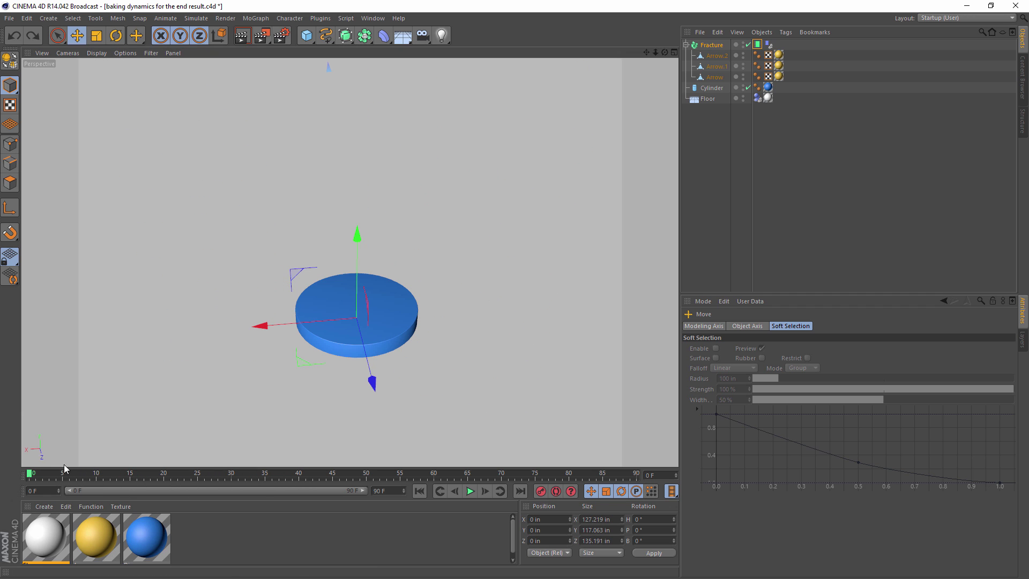
Step: Delete the Fracture's MoGraph Cache tag and ungroup the three arrows from the Fracture
click(759, 45)
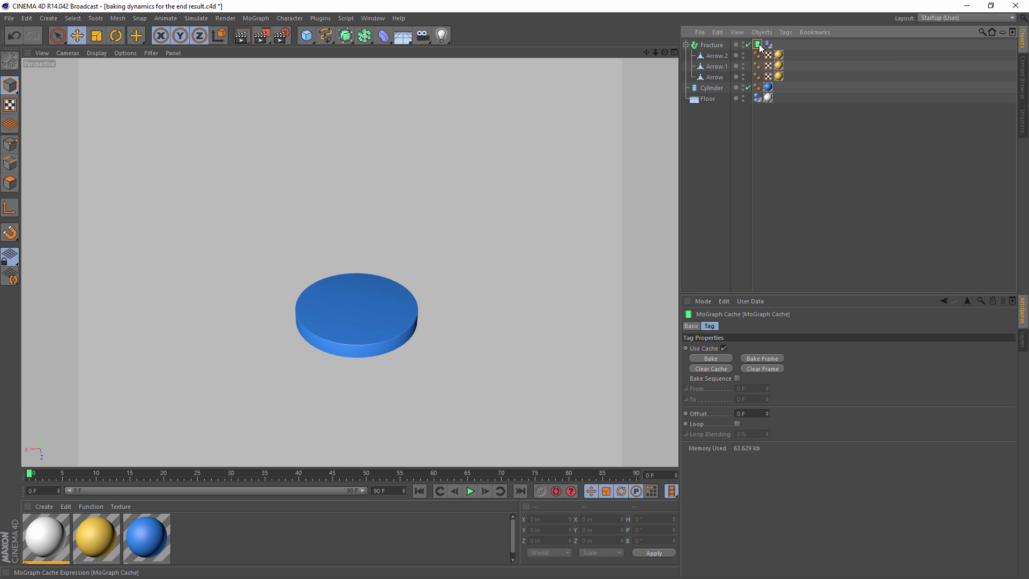
key(BackSpace)
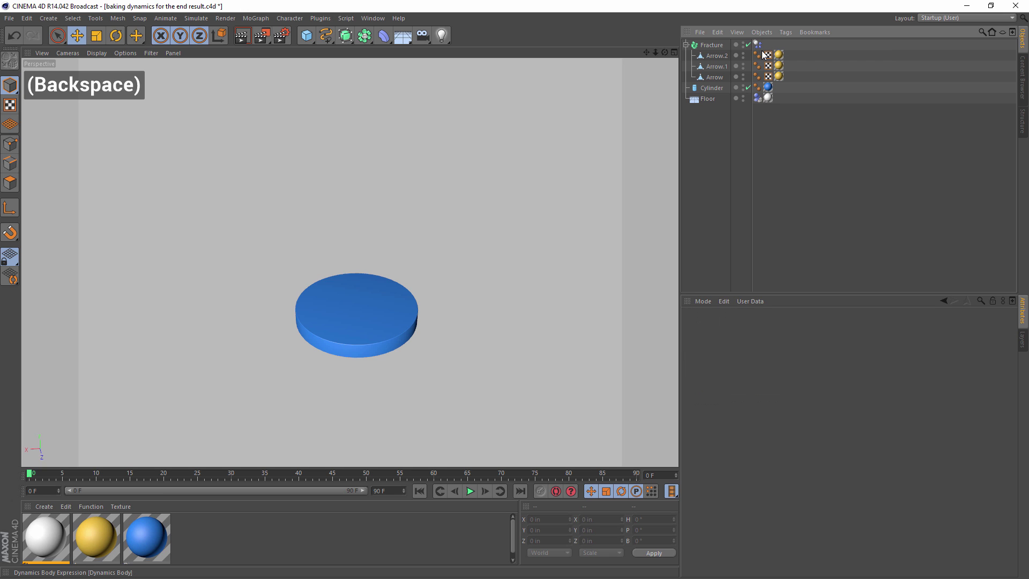
click(718, 47)
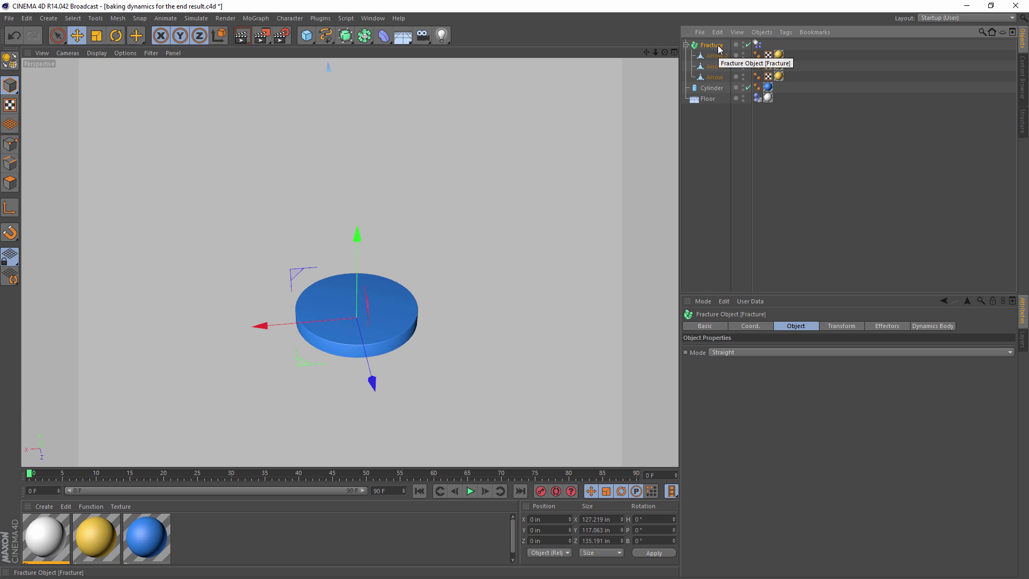
key(shift+g)
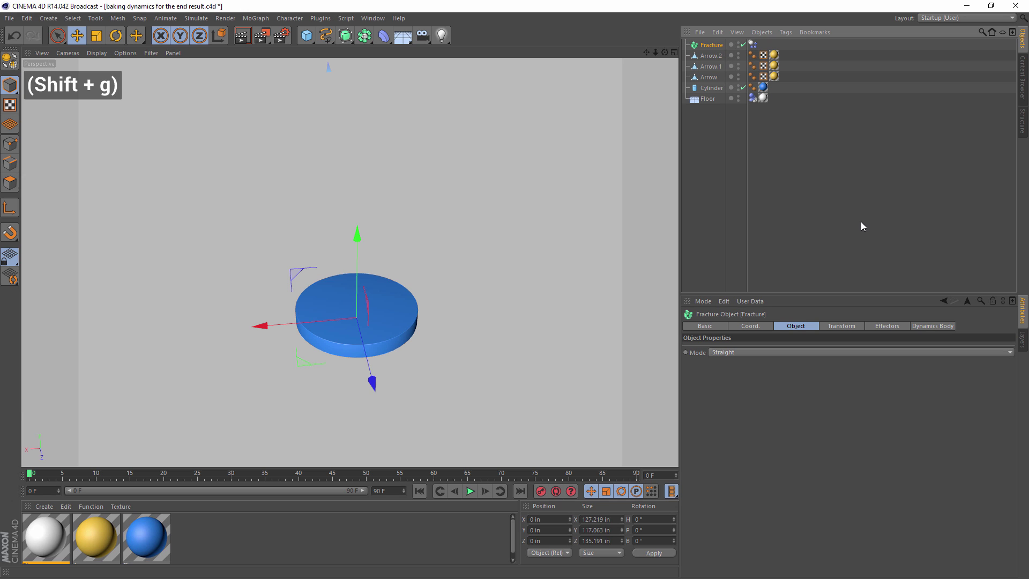
Step: Make two copies of the empty Fracture and place each arrow inside its own matching Fracture
key(ctrl+c)
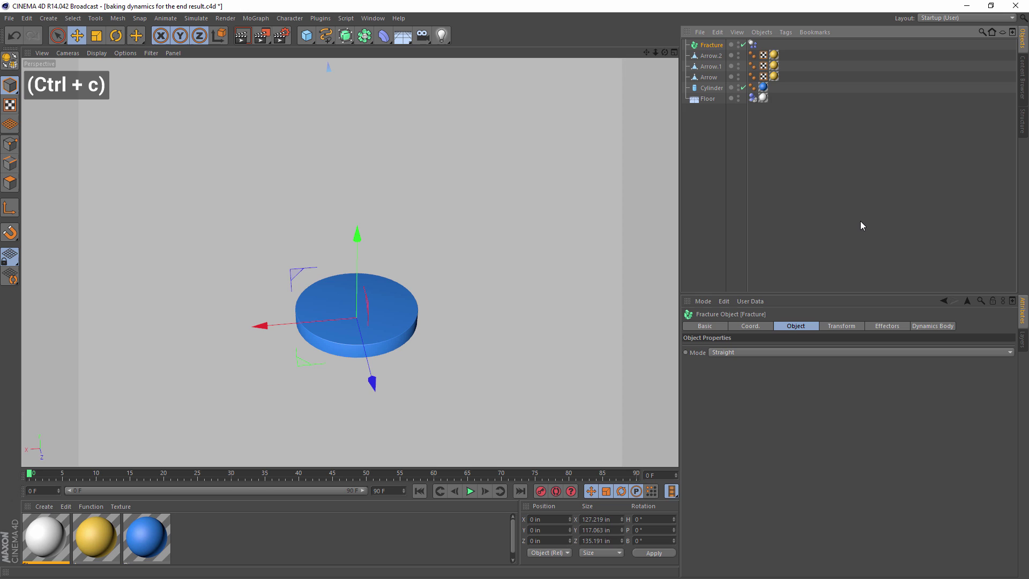
key(ctrl+v)
key(ctrl+v)
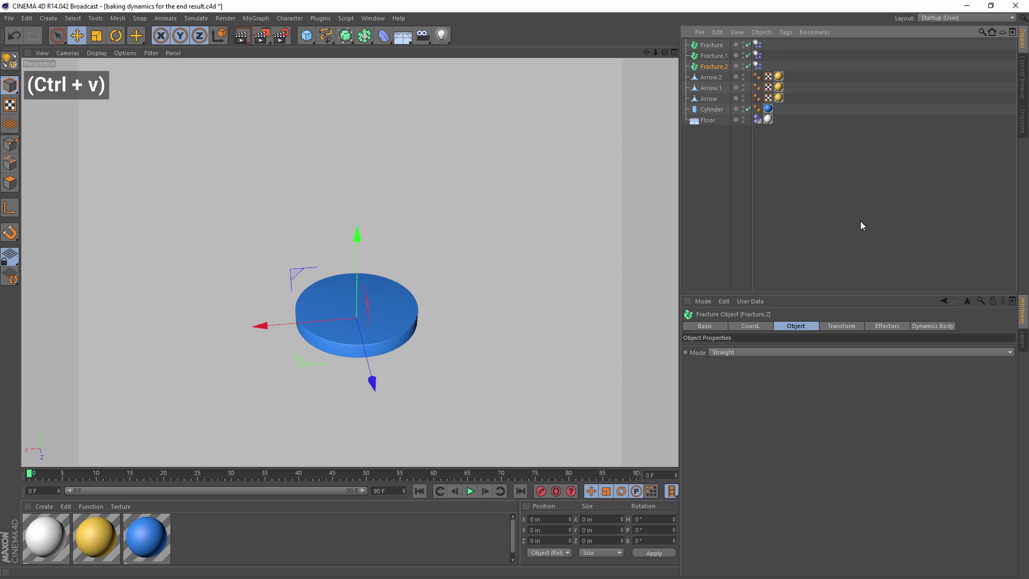
mouse_move(709, 98)
mouse_down()
mouse_move(715, 47)
mouse_move(713, 97)
mouse_move(717, 90)
mouse_up()
click(714, 88)
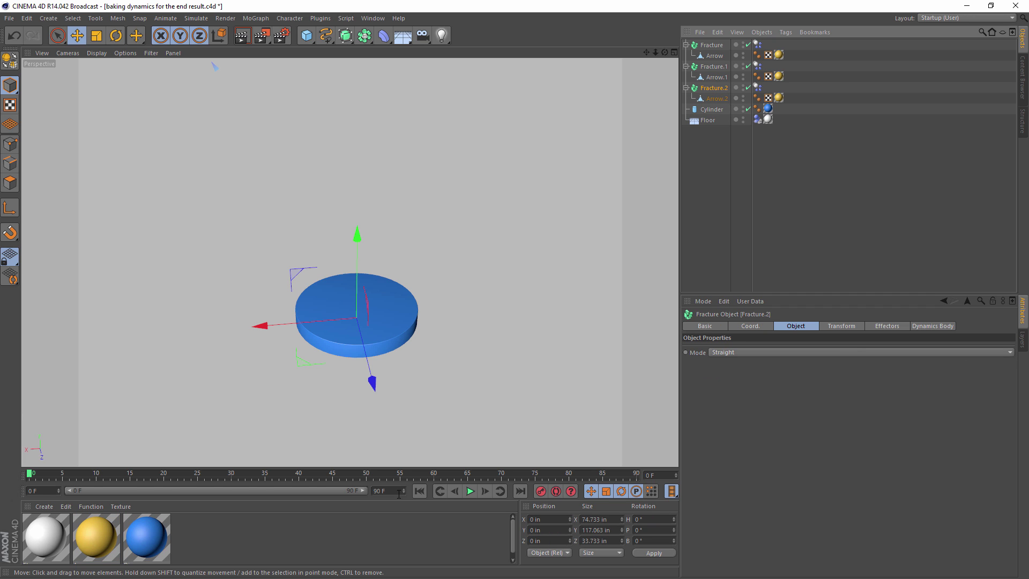
Step: Play the dynamics simulation of the three separate Fractures and return to frame 0
click(469, 491)
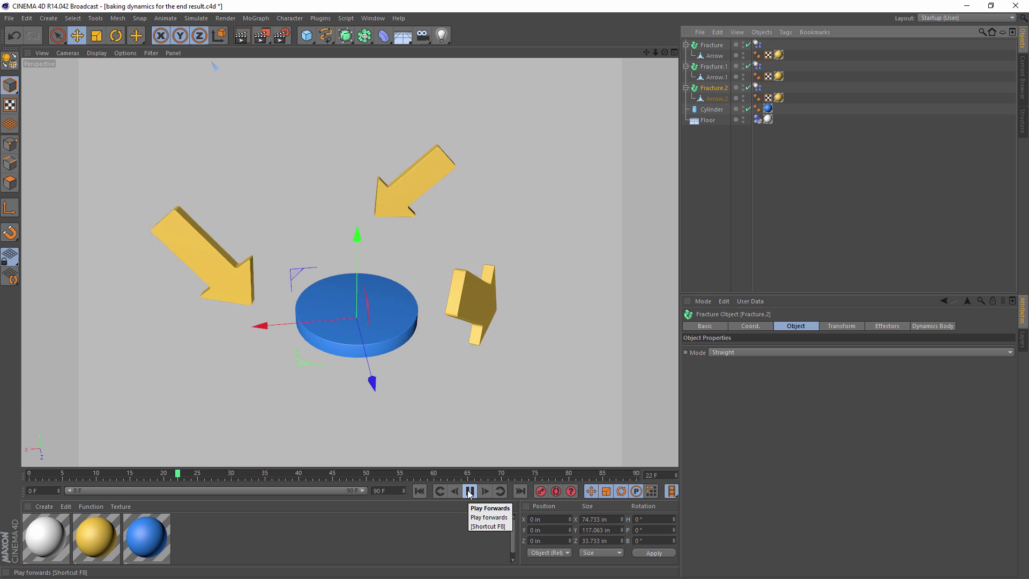
click(468, 491)
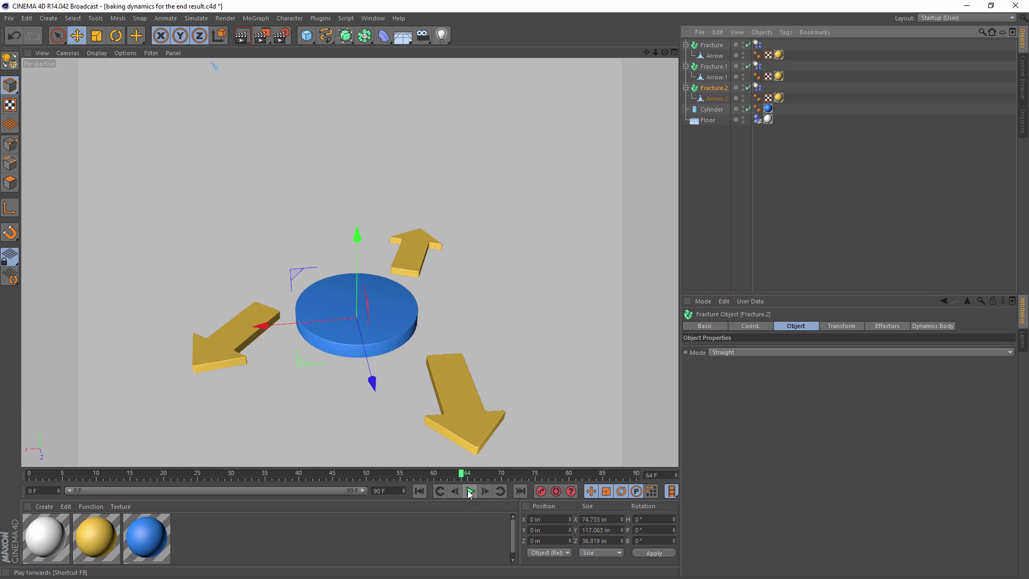
click(421, 491)
Step: Add MoGraph Cache tags to all three Fractures together and bake their simulations
click(725, 169)
click(712, 45)
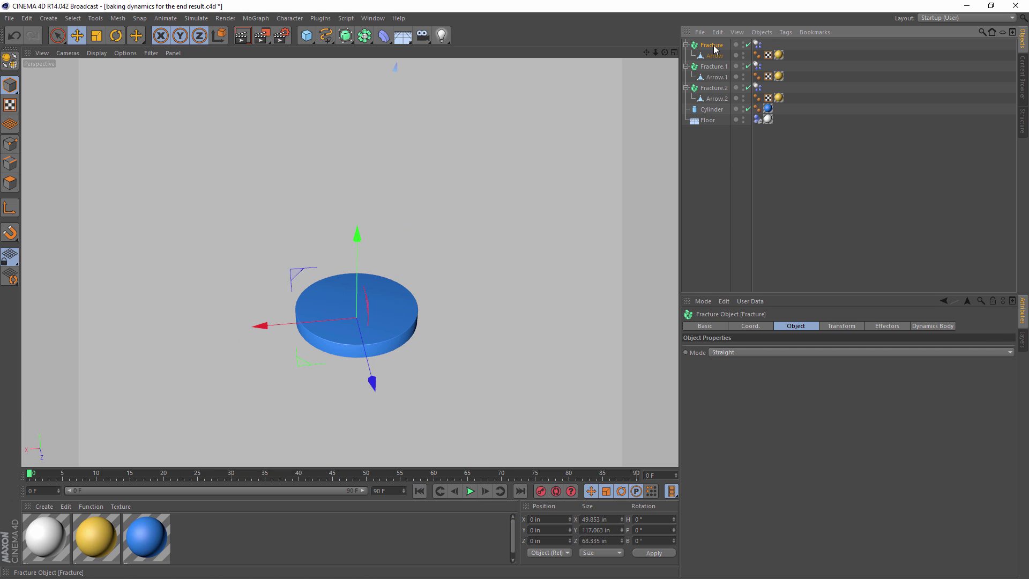
ctrl+click(713, 66)
ctrl+click(713, 86)
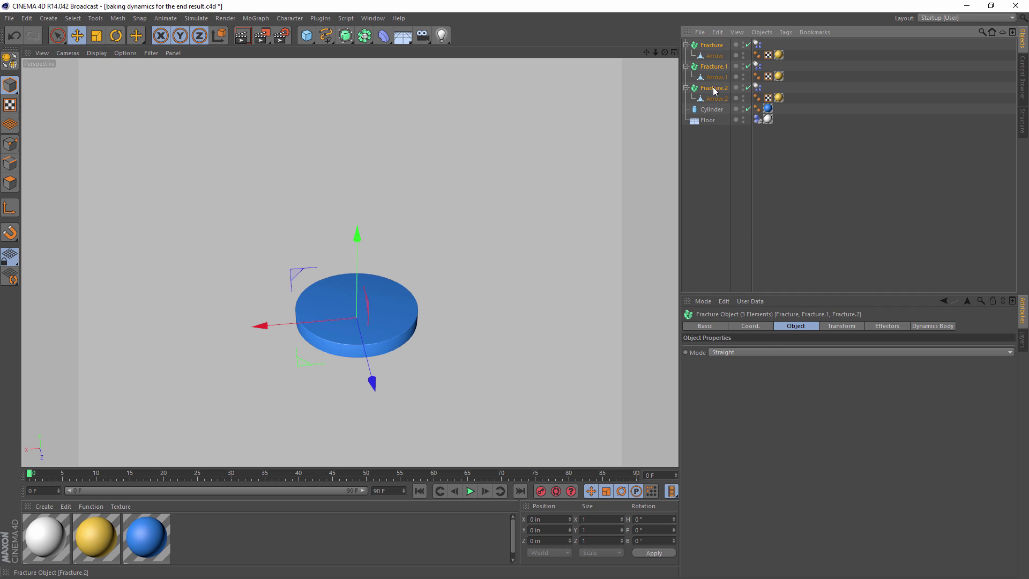
right_click(712, 87)
mouse_move(769, 115)
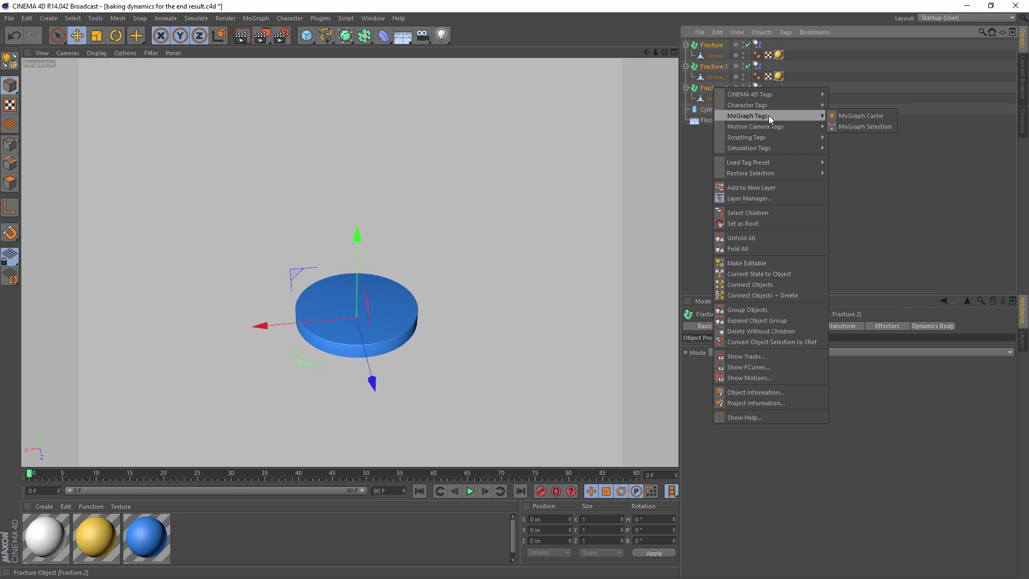
click(852, 117)
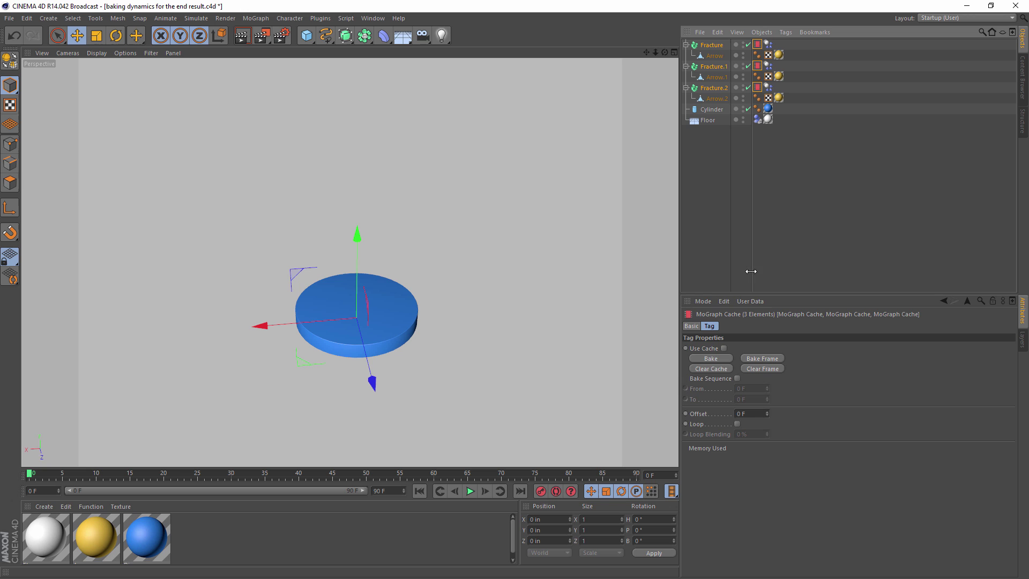
click(724, 348)
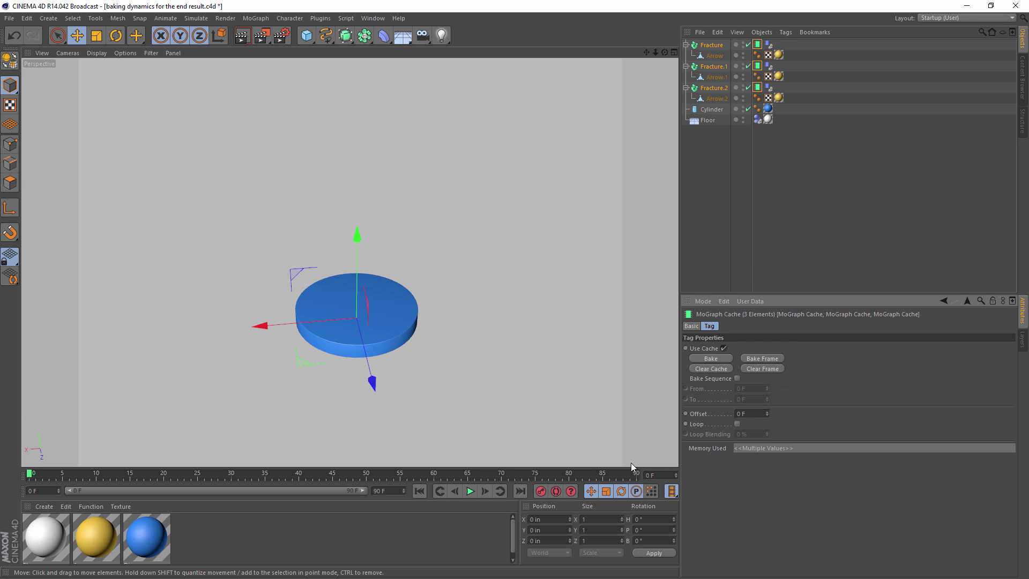
Step: Play the baked animation of the three arrows and return to frame 0
click(469, 490)
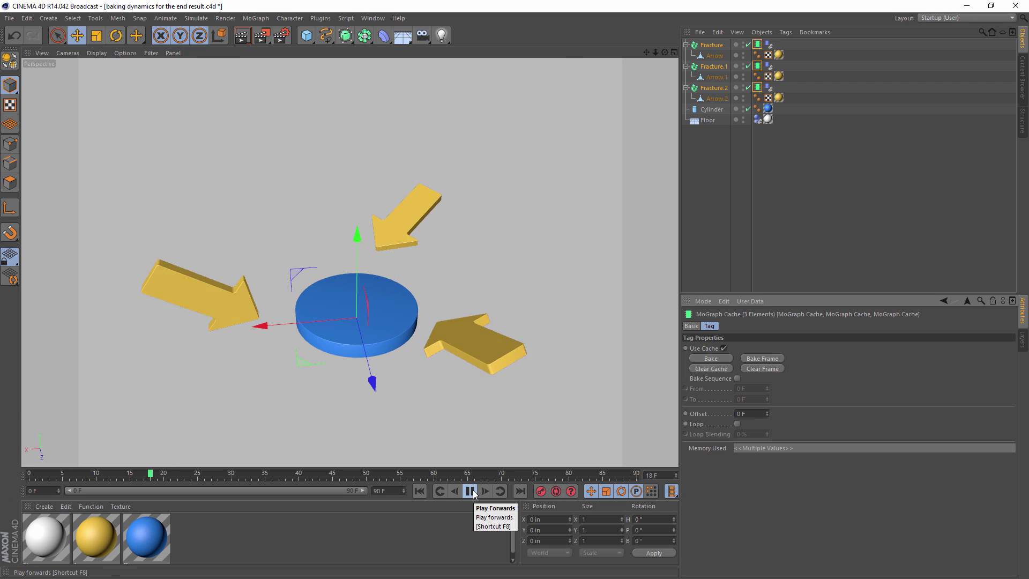
click(471, 491)
click(418, 492)
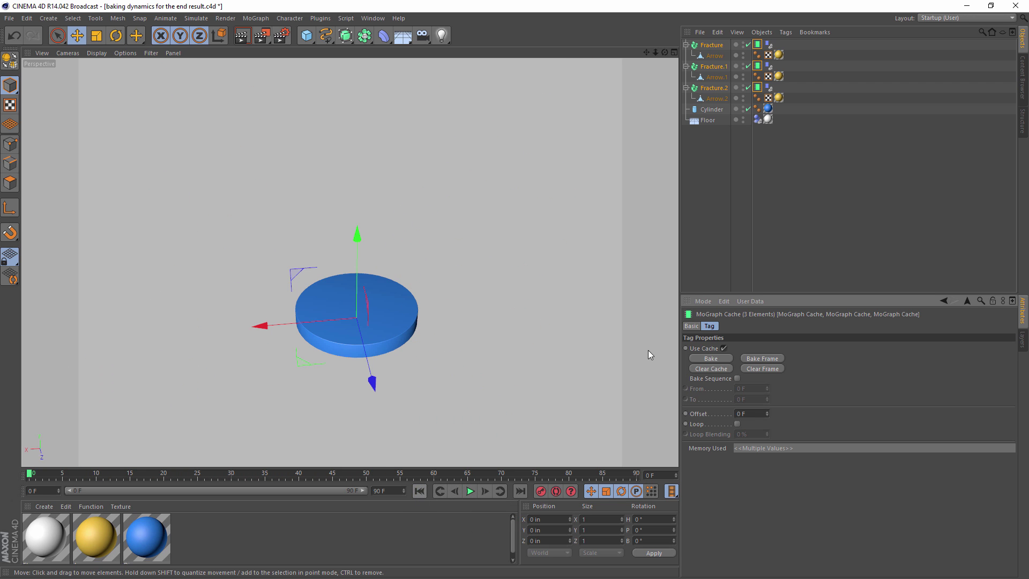
Step: At frame 58, move the first Fracture to about X 67.8, Z 97.2 in so its arrow points at the disc
drag(289, 477, 422, 475)
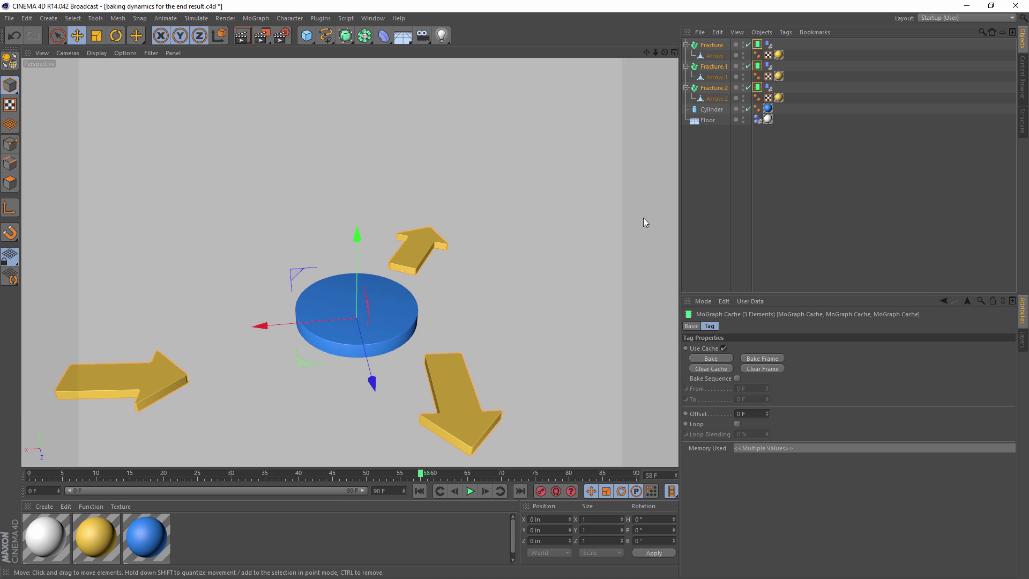
key(F2)
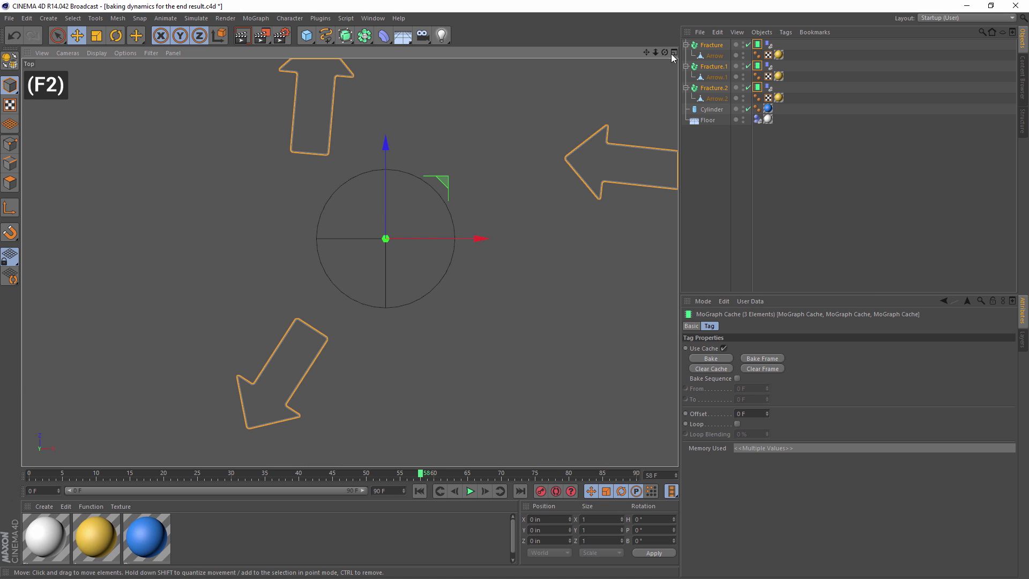
click(709, 46)
key(e)
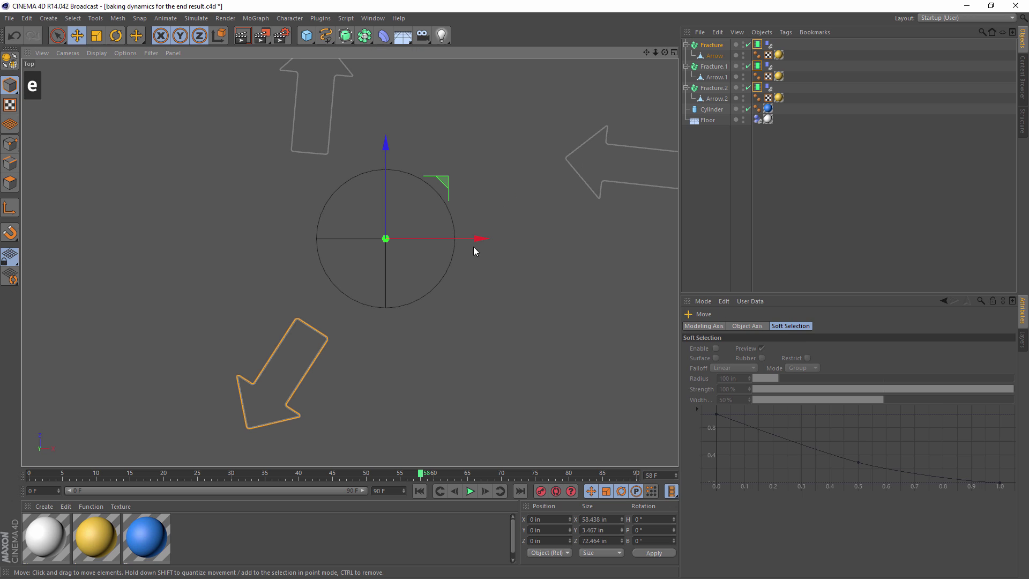
drag(393, 304, 558, 30)
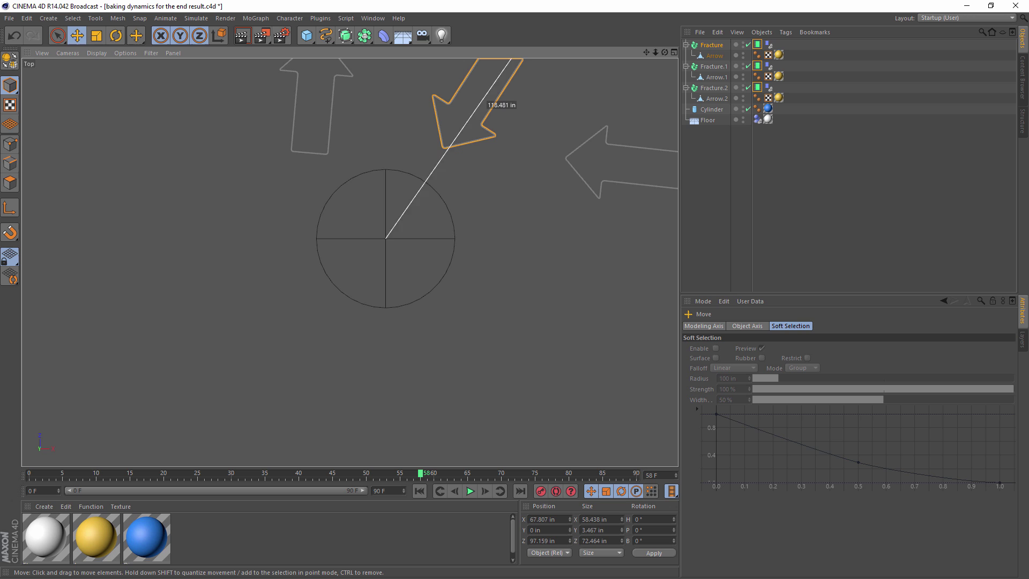
Step: Move and rotate Fracture.1 so its arrow lies on the disc's +X, -Z side and points at the disc
click(712, 66)
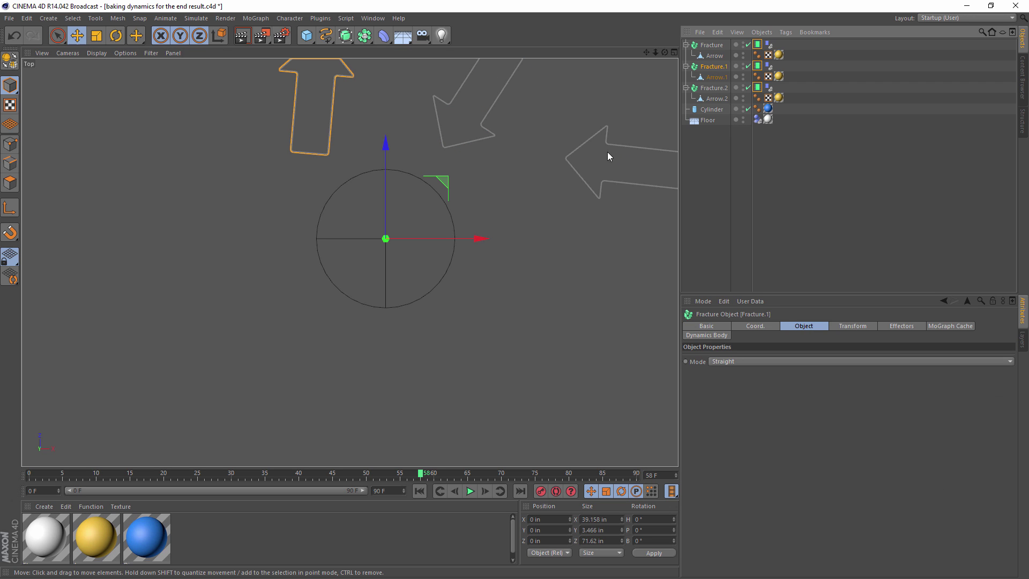
drag(334, 77, 503, 257)
key(r)
drag(403, 203, 392, 365)
key(e)
Step: Position Fracture.2 at about X 11.7, Z 37.7 in with a heading of about -156.2° so its arrow points at the disc from the -X side
click(713, 91)
drag(588, 193, 266, 257)
key(r)
drag(467, 175, 487, 165)
key(e)
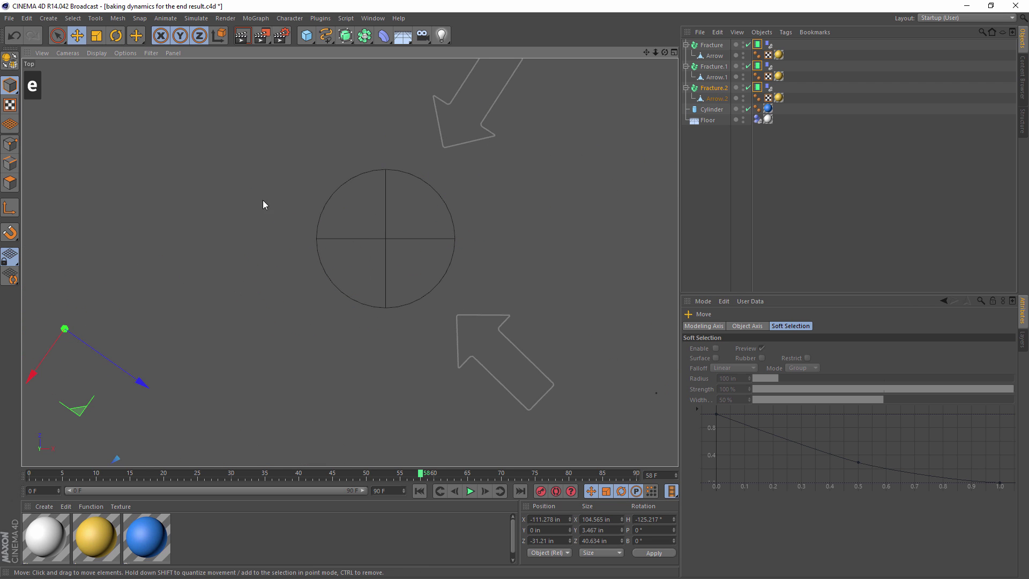
drag(264, 202, 585, 36)
key(r)
drag(507, 207, 461, 293)
key(e)
key(e)
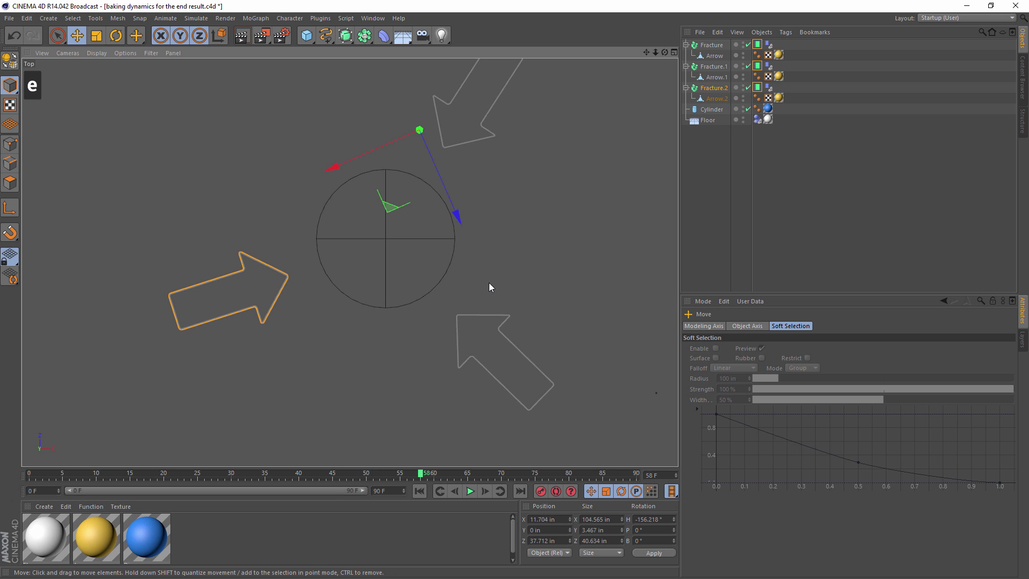
Step: Scrub back to frame 0 and play the baked animation in perspective to check how the arrows land around the disc
key(F1)
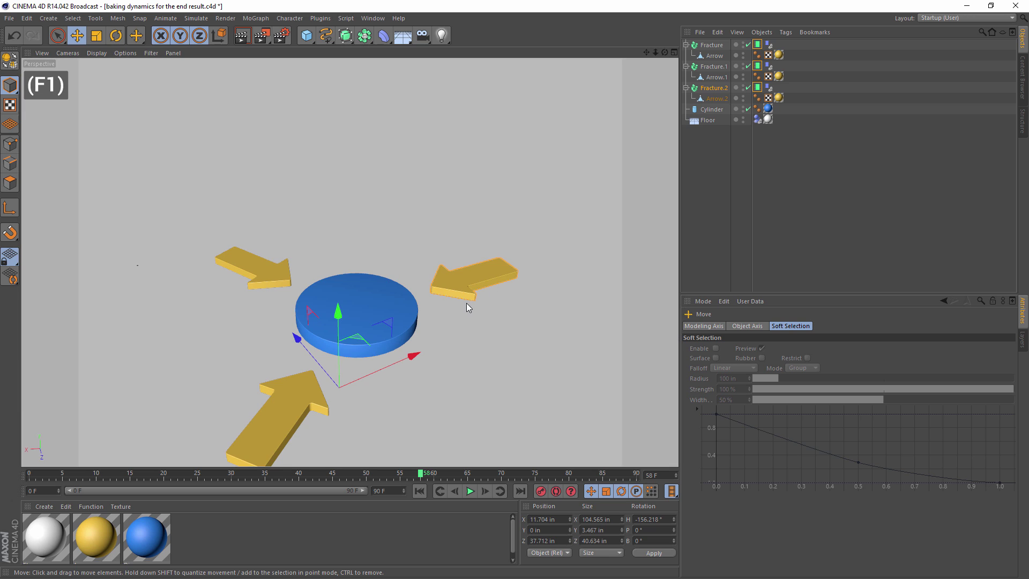
alt+drag(372, 312, 441, 506)
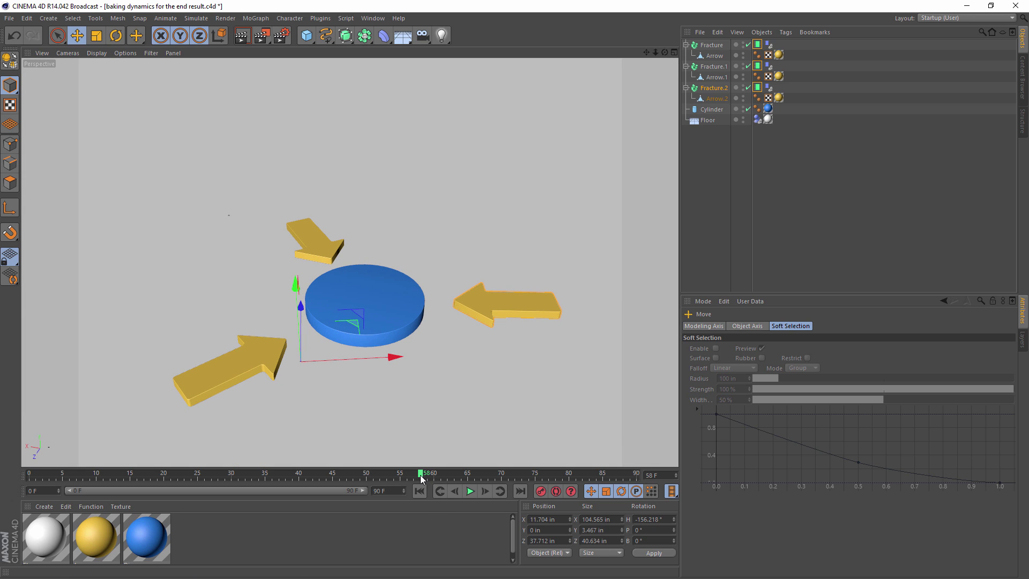
drag(357, 475, 19, 468)
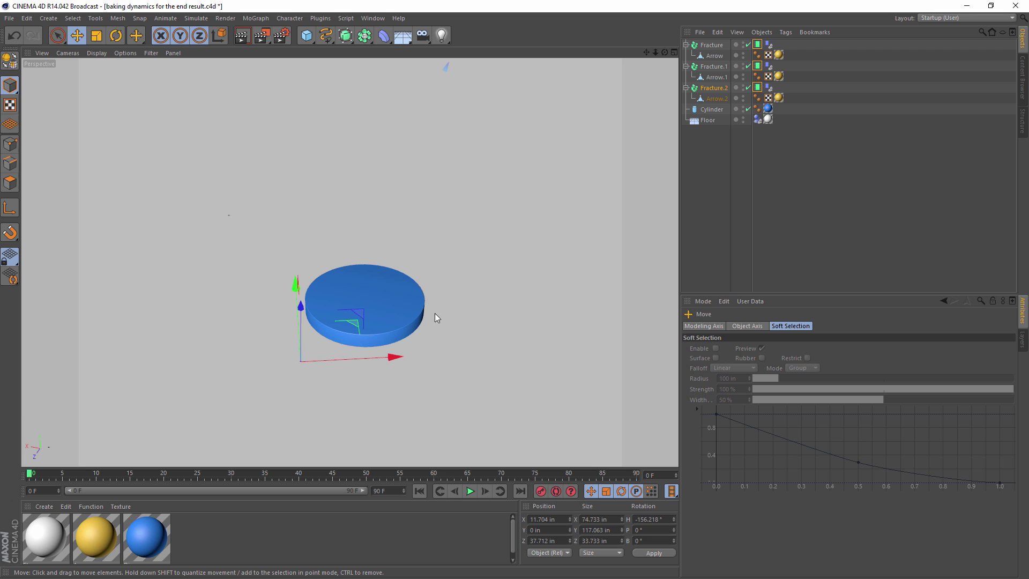
scroll(375, 315, down, 3)
alt+drag(318, 312, 403, 308)
alt+right_drag(404, 307, 526, 308)
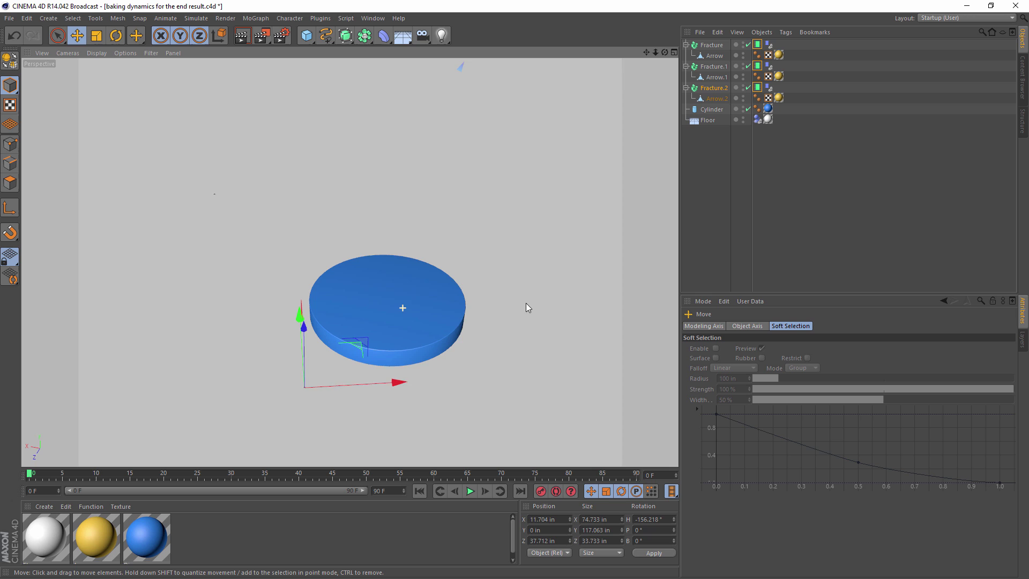
alt+drag(526, 308, 393, 295)
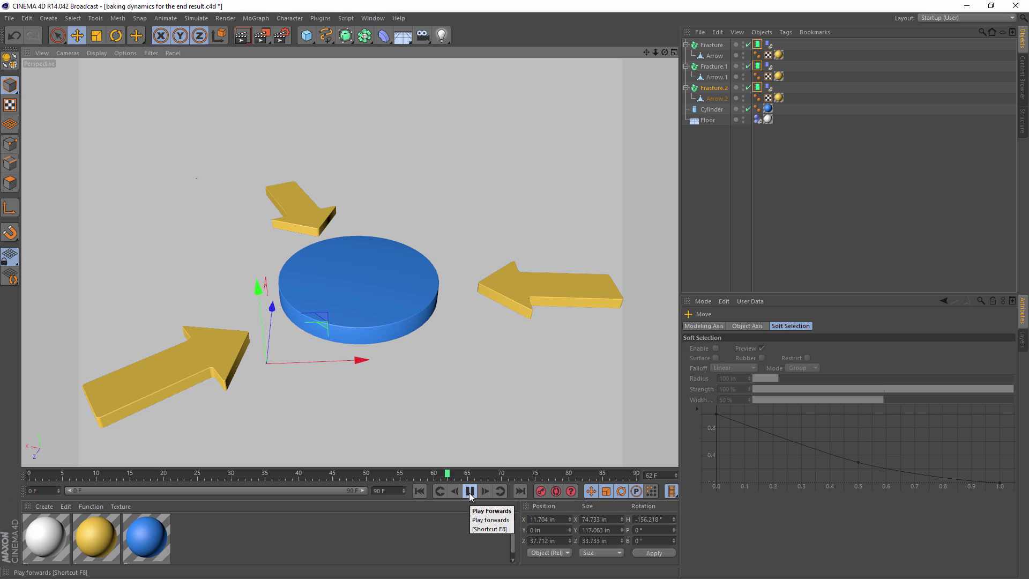
click(470, 495)
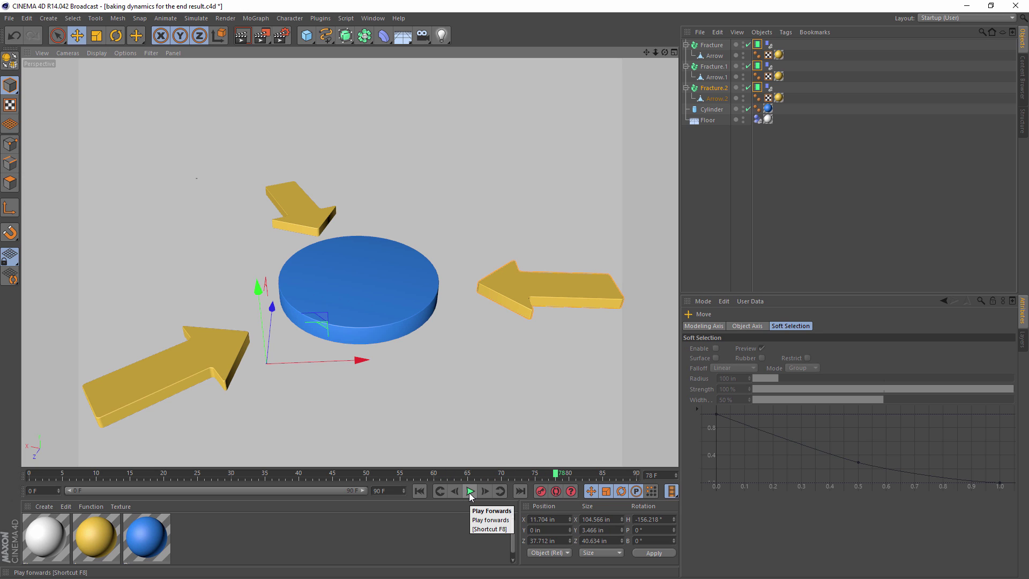